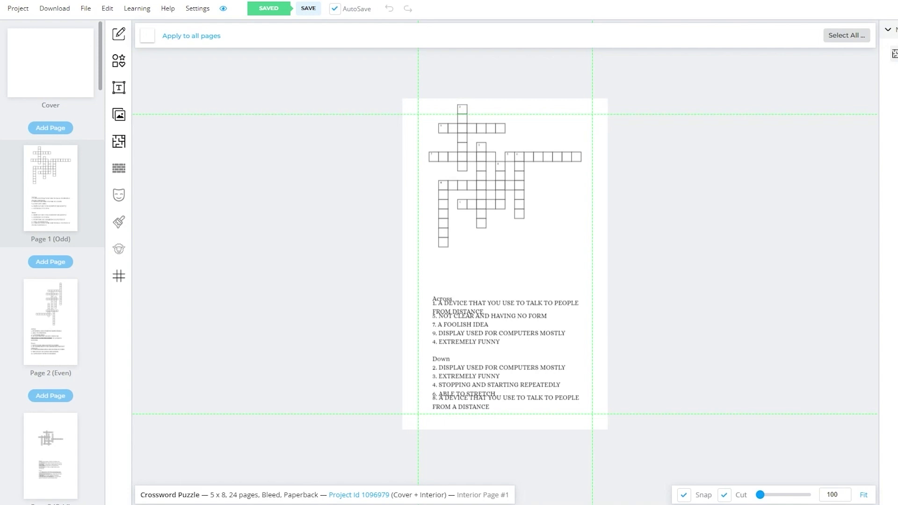
Step: Start a new project of type Paperback: Cover and Interior and name it wordsearch
left_click(22, 19)
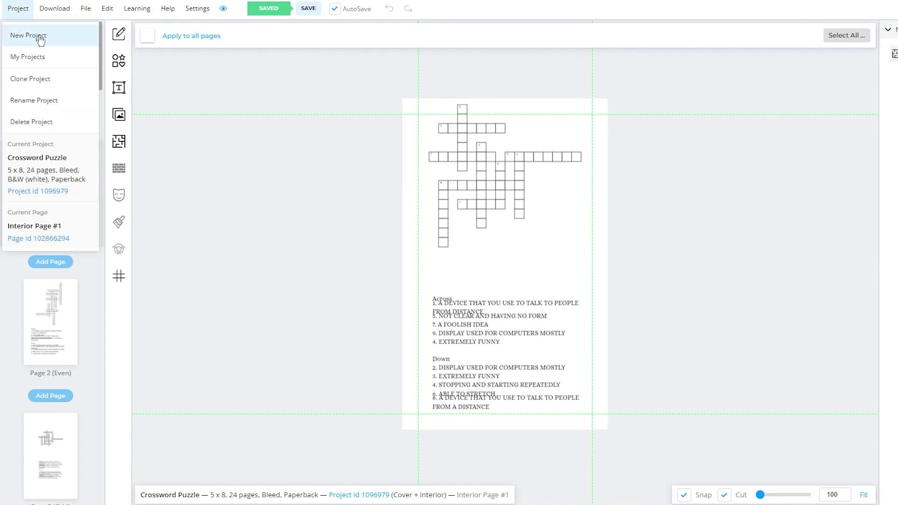
left_click(36, 35)
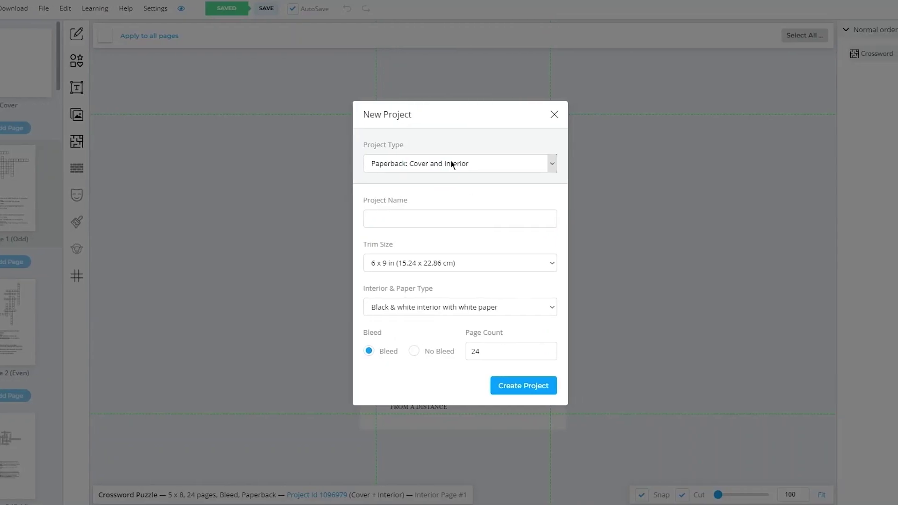
left_click(391, 169)
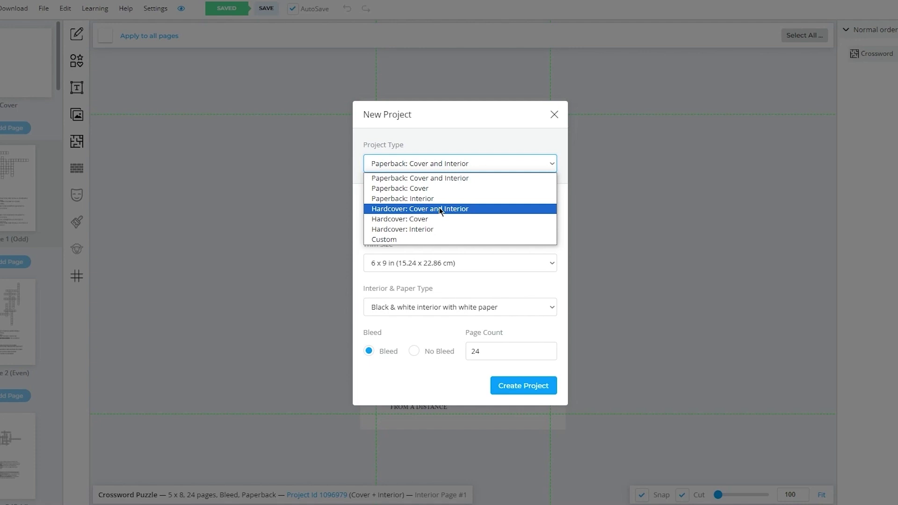
left_click(485, 180)
left_click(420, 213)
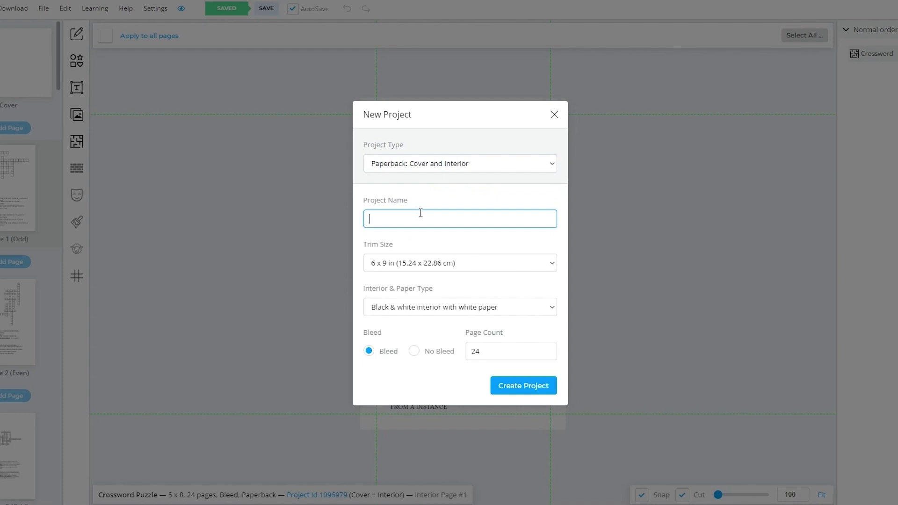
type("wordsearch")
Step: Create the project with a 7.5 x 9.25 in trim size, black & white interior with white paper, and 40 pages
left_click(459, 262)
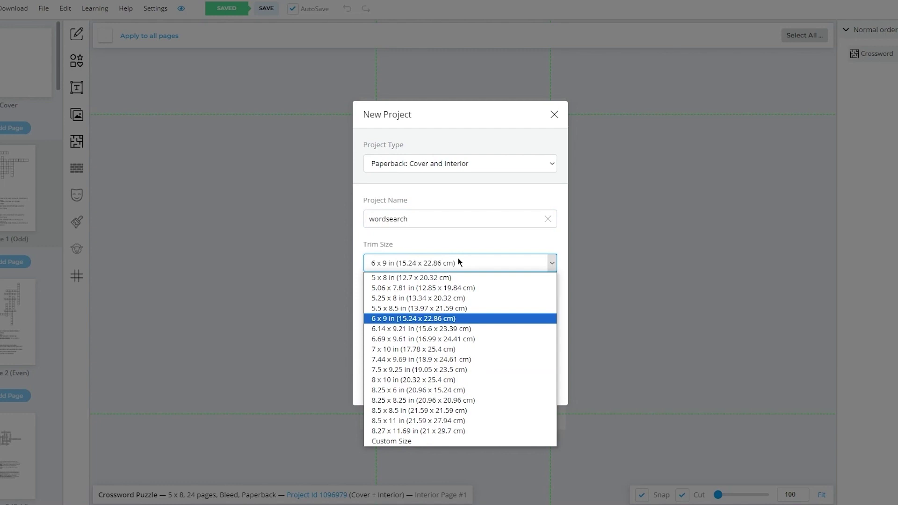
left_click(433, 369)
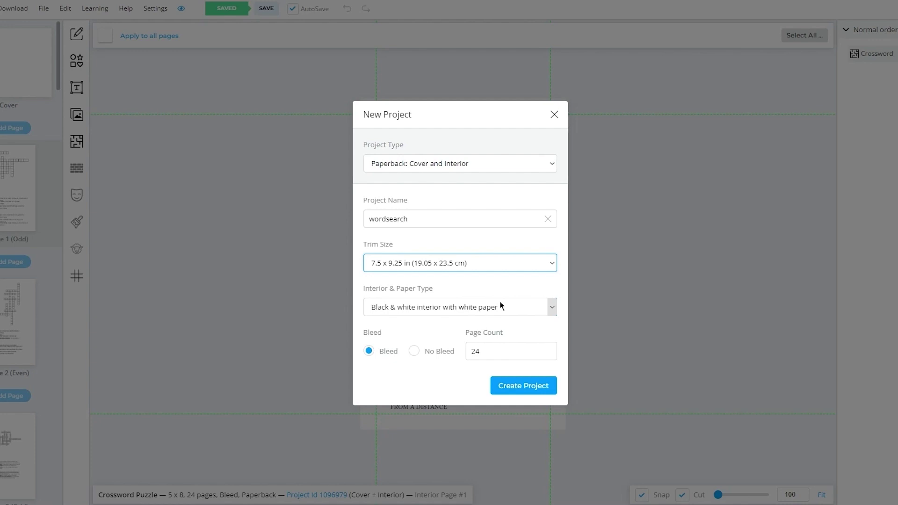
left_click(479, 305)
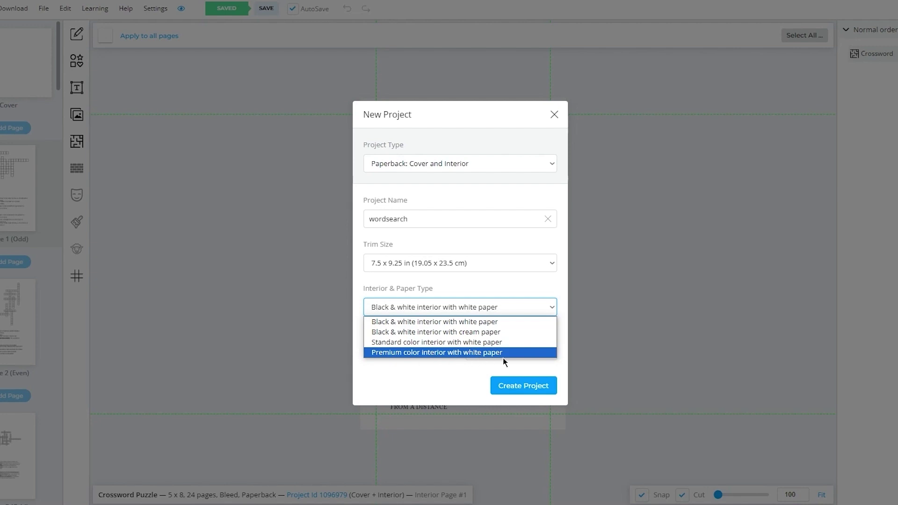
left_click(434, 323)
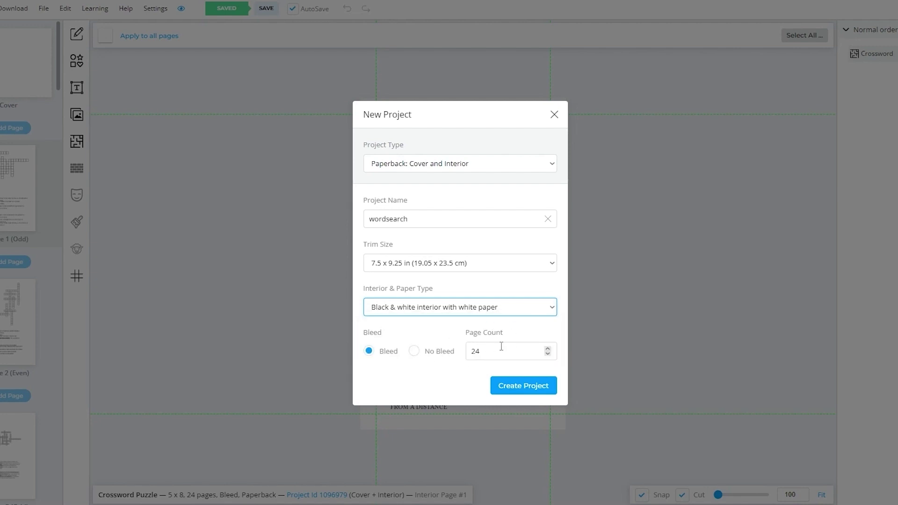
left_click_drag(501, 346, 459, 352)
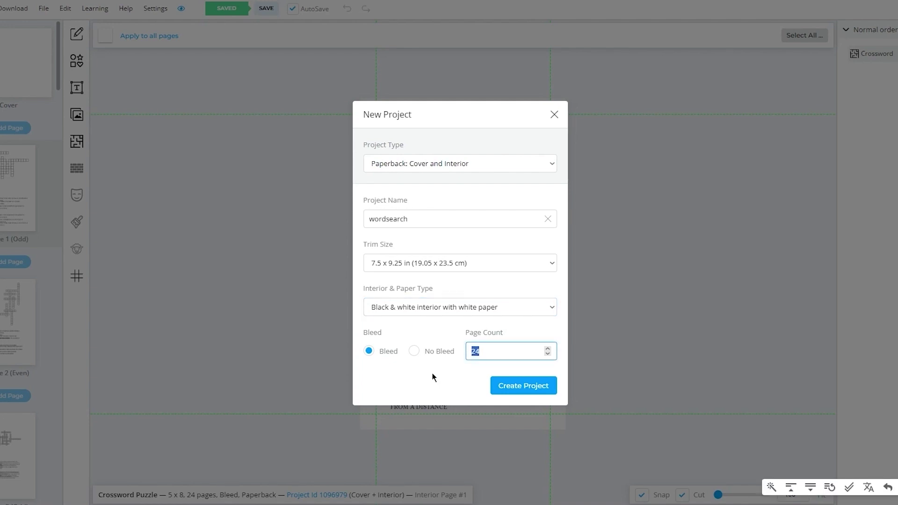
type("40")
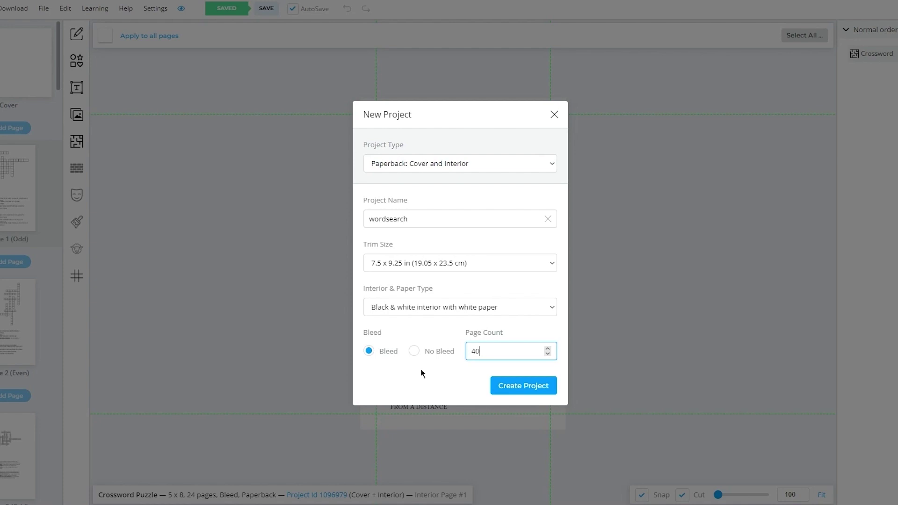
left_click(528, 387)
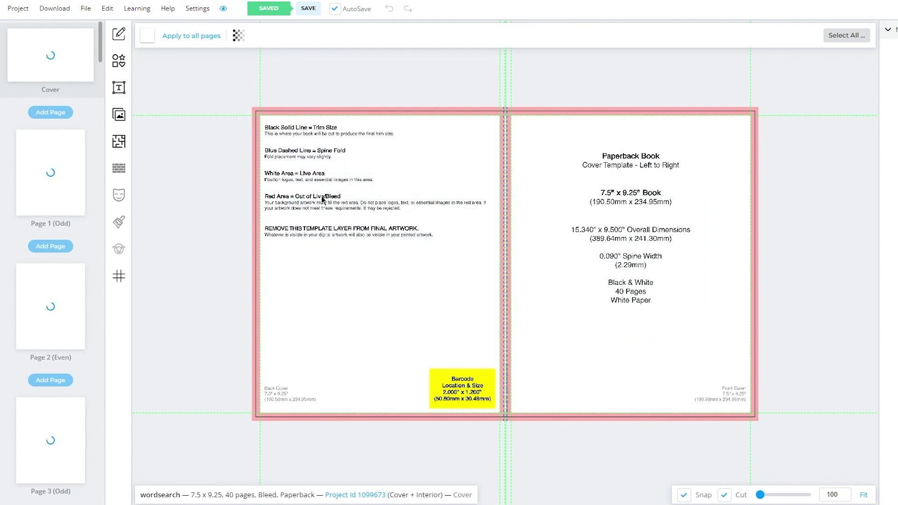
Step: Open page 1 and choose the WordsSearch template from the Pro Only interior templates
left_click_drag(301, 163, 519, 330)
left_click(42, 189)
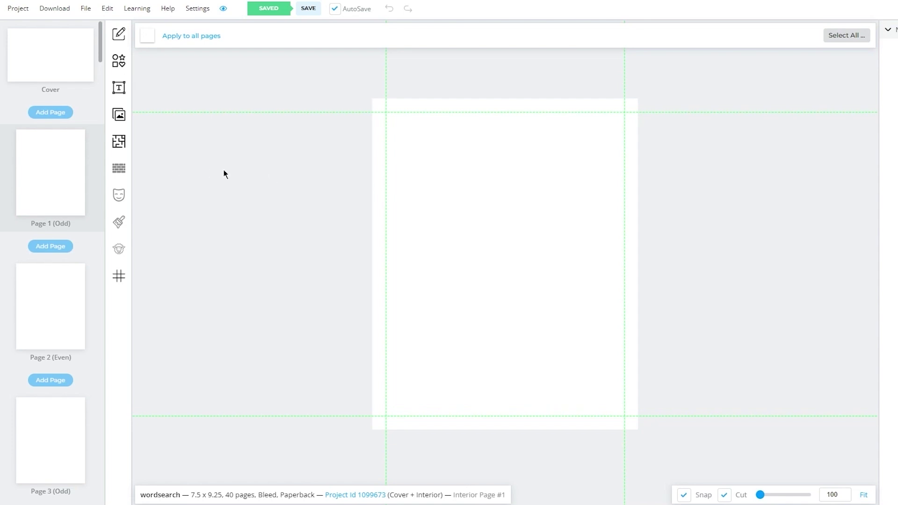
left_click(119, 141)
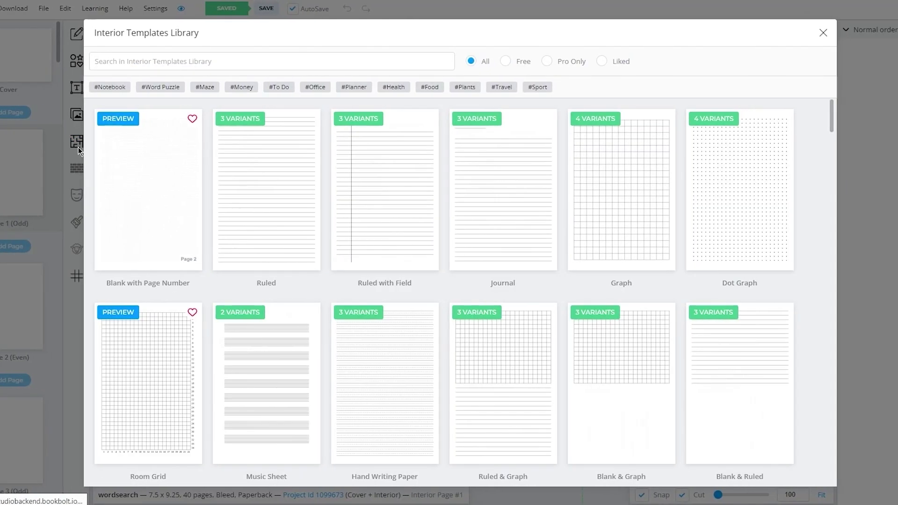
left_click(548, 62)
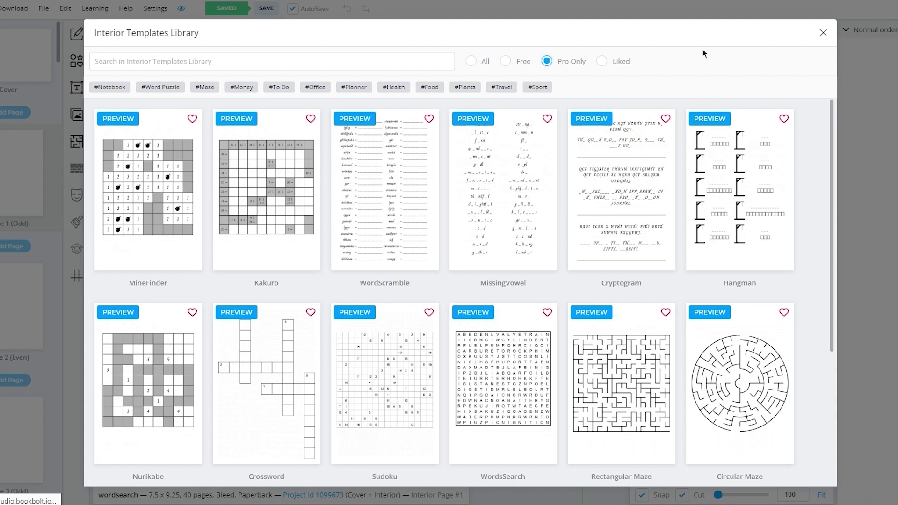
scroll(587, 166, "down", 1)
scroll(587, 166, "down", 1)
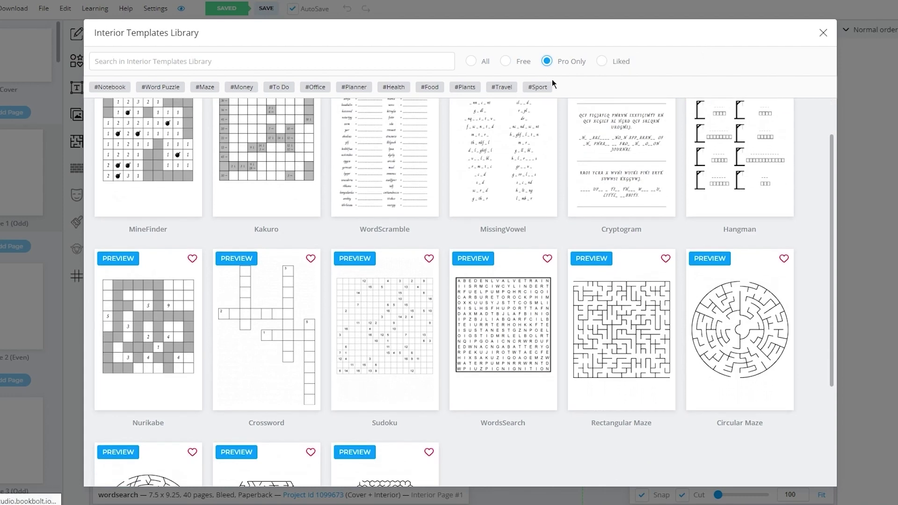
scroll(495, 182, "down", 3)
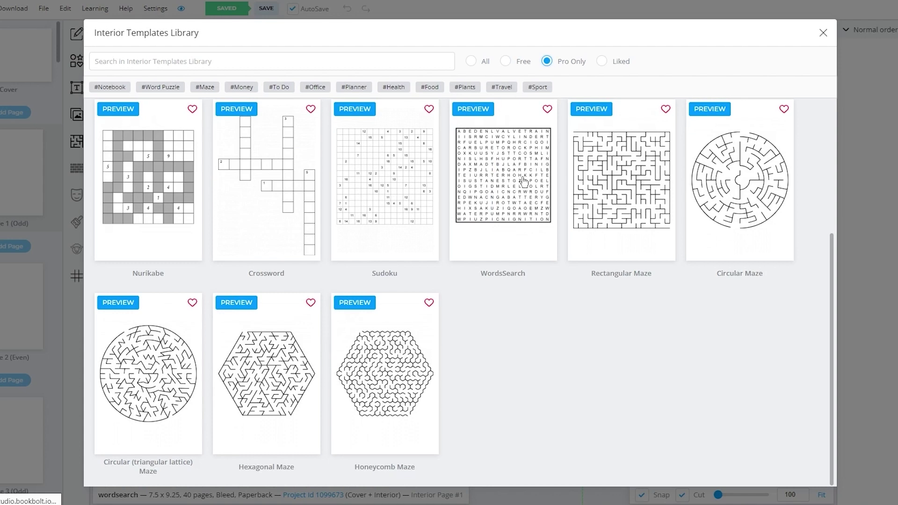
left_click(523, 181)
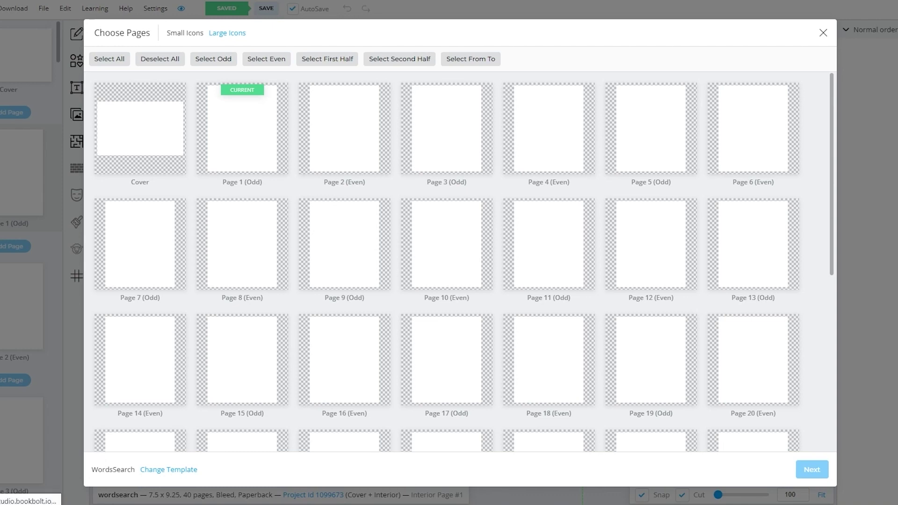
Step: Select pages 1 to 4 for the WordsSearch template and continue to its options
left_click(242, 149)
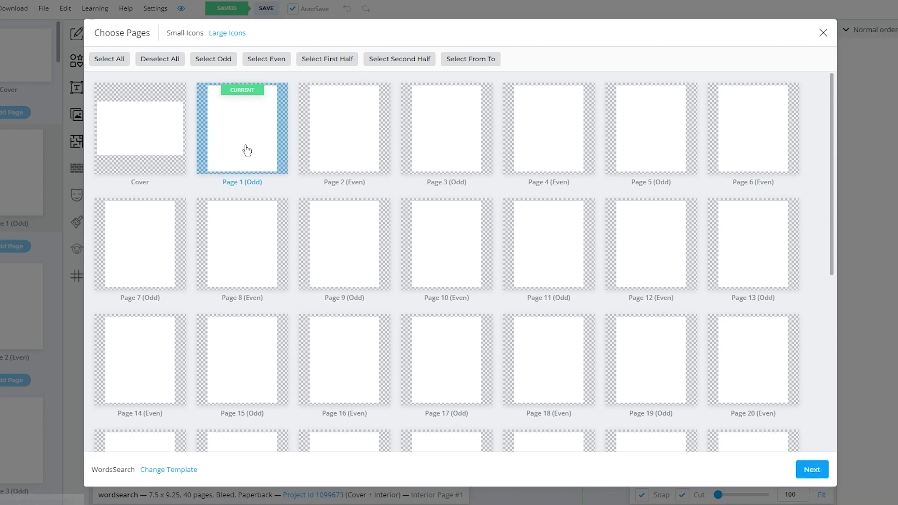
left_click(328, 140)
left_click(427, 140)
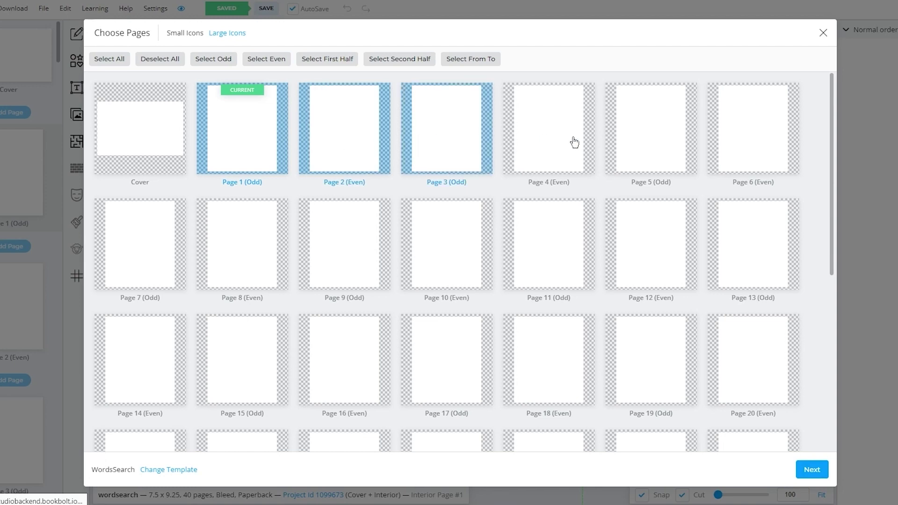
left_click(574, 143)
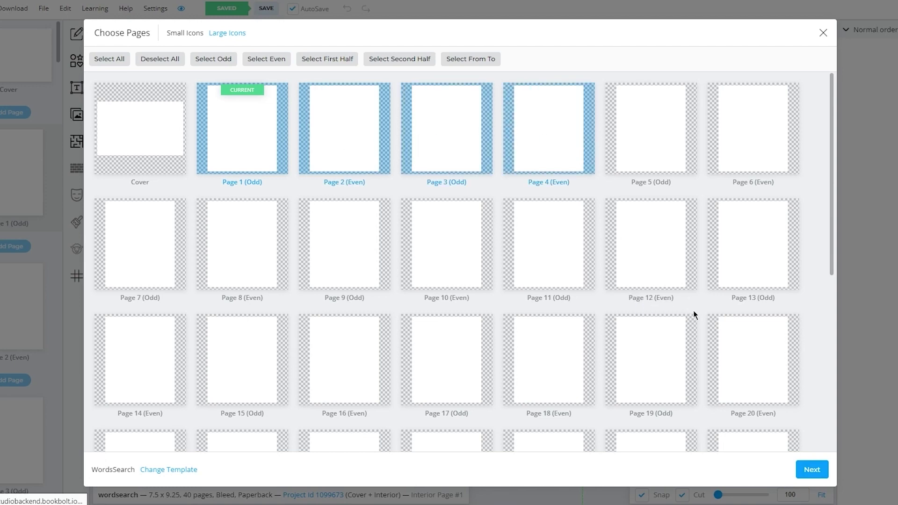
left_click(808, 468)
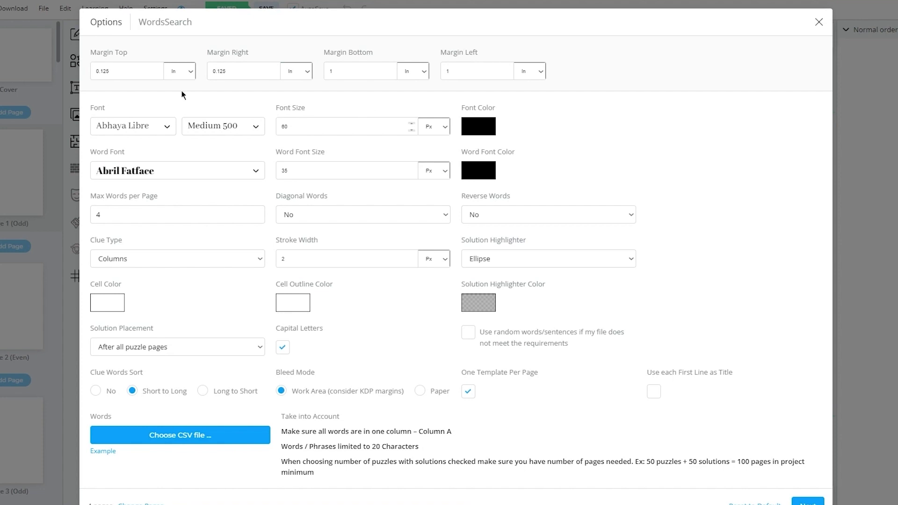
Step: Set the word search puzzle's main font to Adamina
scroll(393, 153, "down", 1)
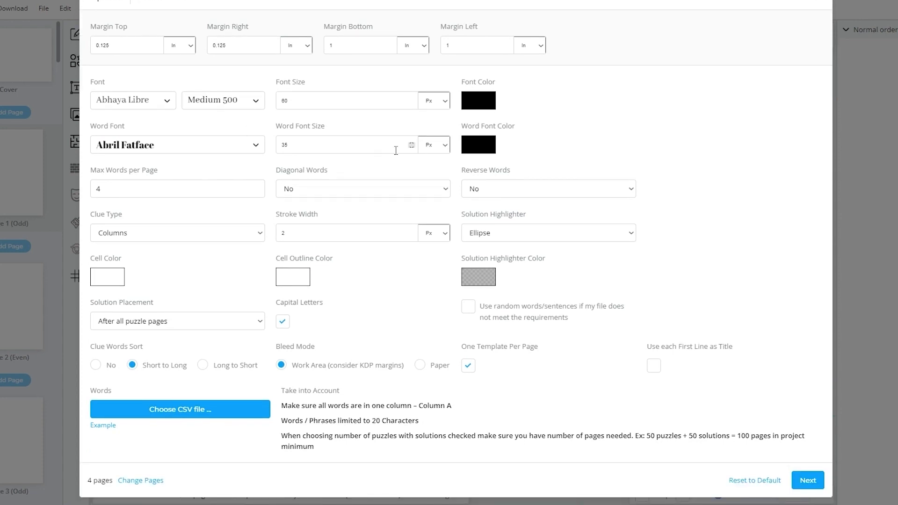
scroll(790, 198, "up", 1)
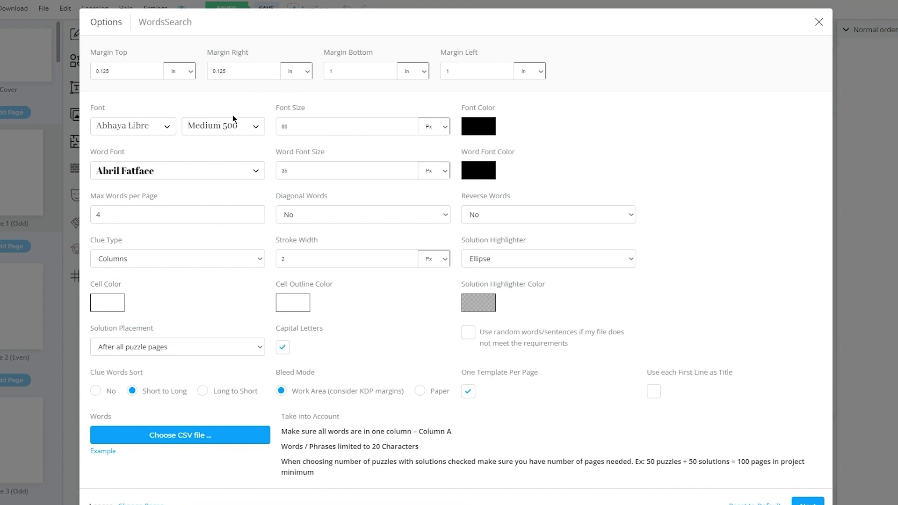
left_click(166, 128)
left_click(166, 128)
left_click(175, 131)
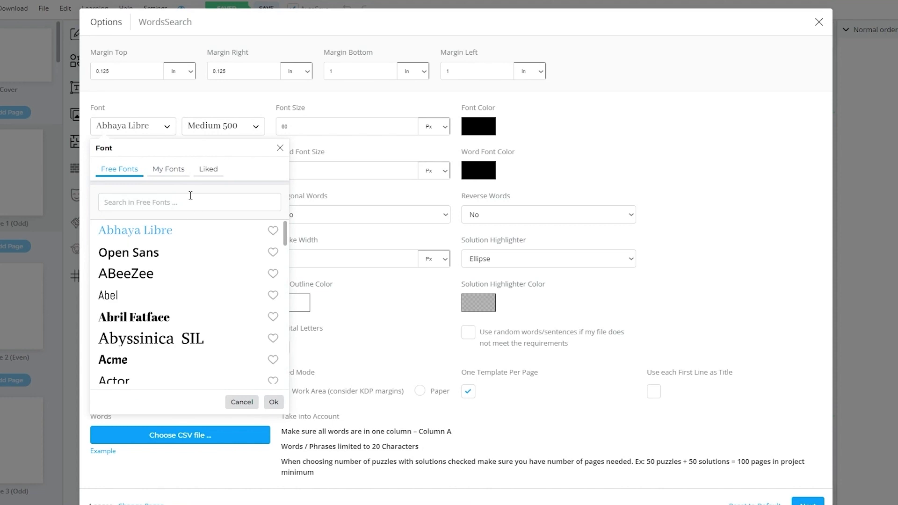
scroll(153, 315, "down", 3)
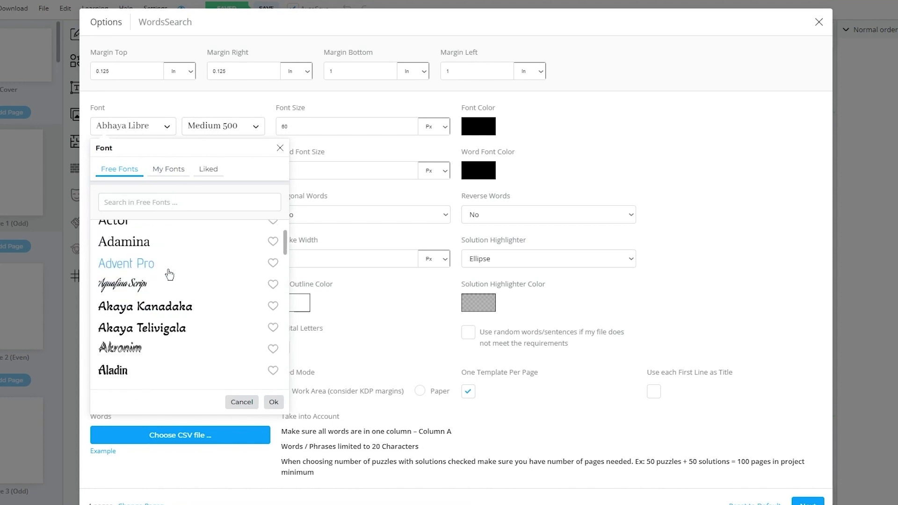
scroll(154, 275, "up", 1)
scroll(148, 288, "up", 1)
scroll(152, 292, "down", 1)
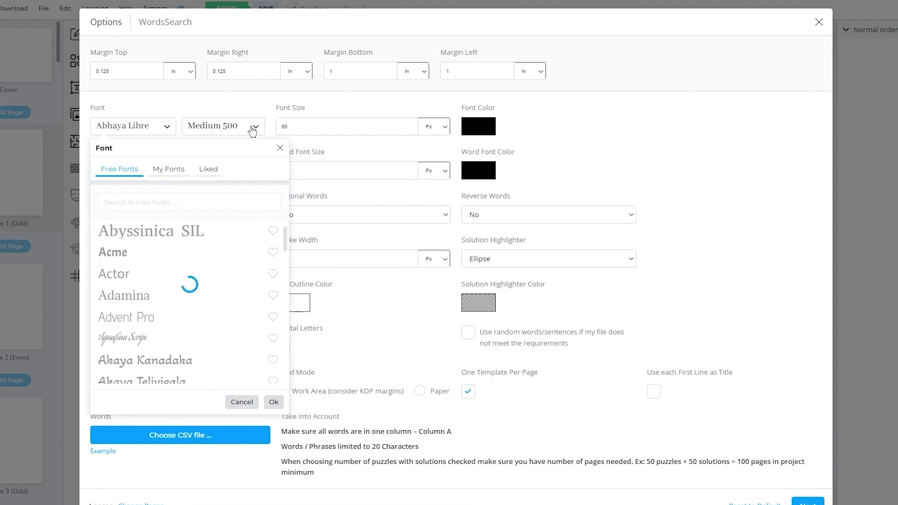
left_click(365, 126)
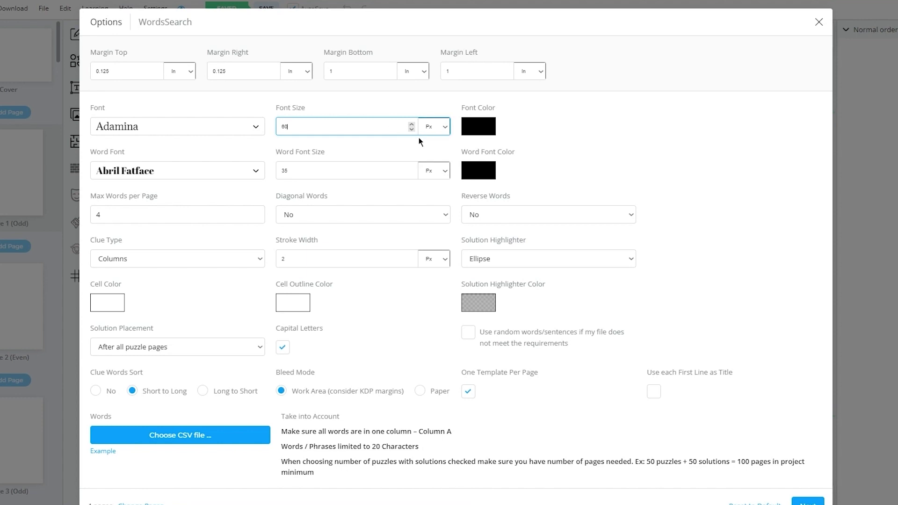
left_click(559, 131)
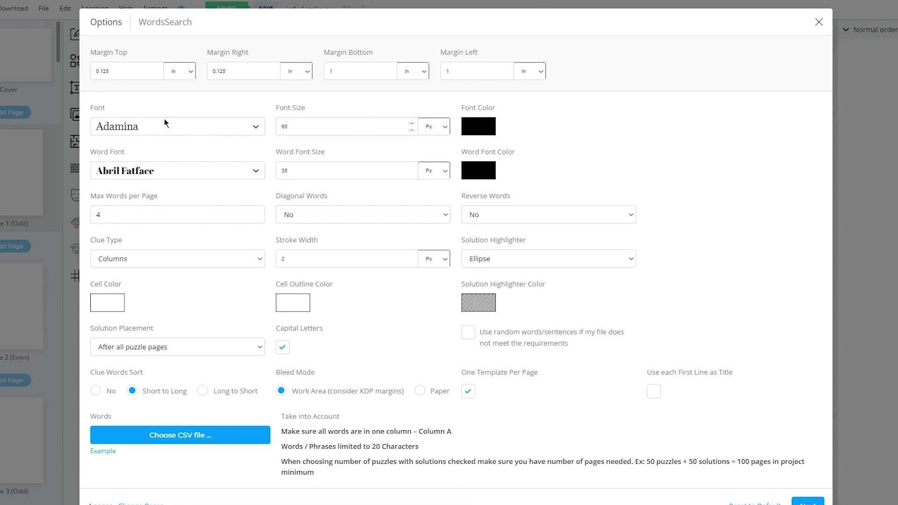
left_click(477, 133)
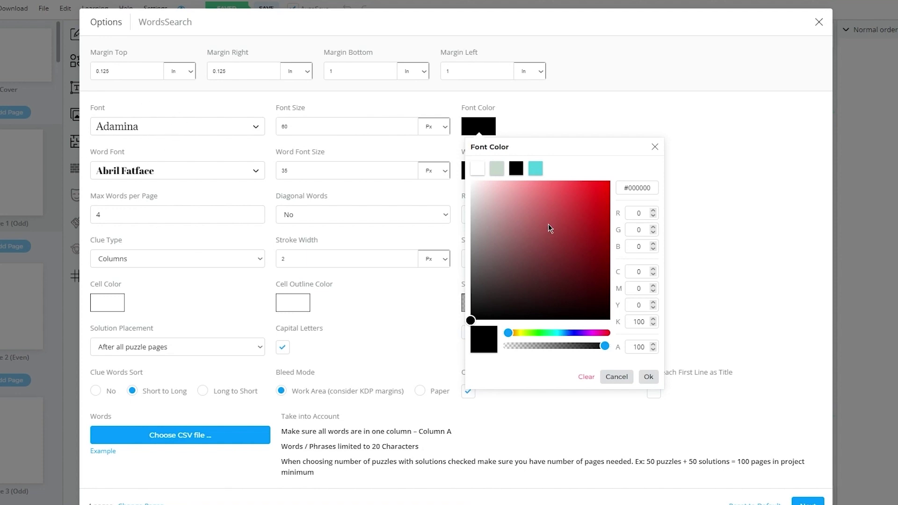
left_click(669, 119)
Step: Set the word font of the puzzle to Anton
left_click(231, 178)
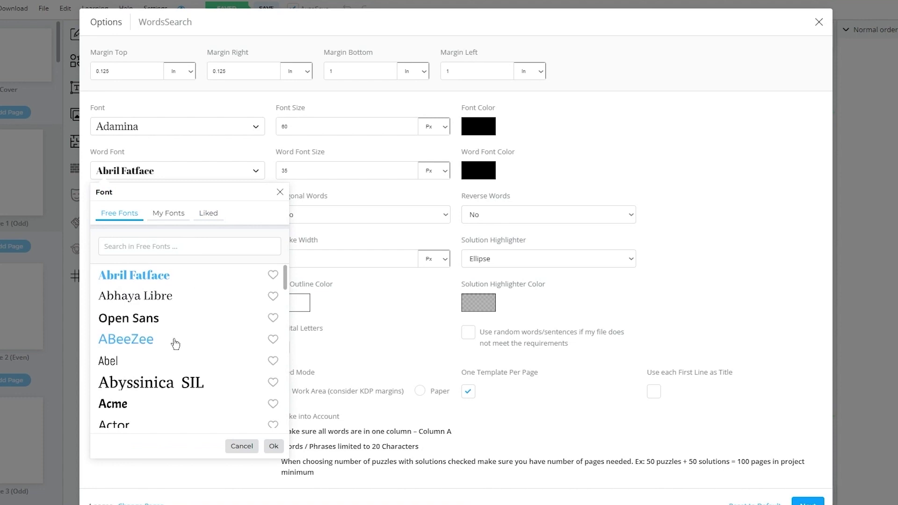
scroll(170, 333, "down", 5)
scroll(171, 331, "down", 5)
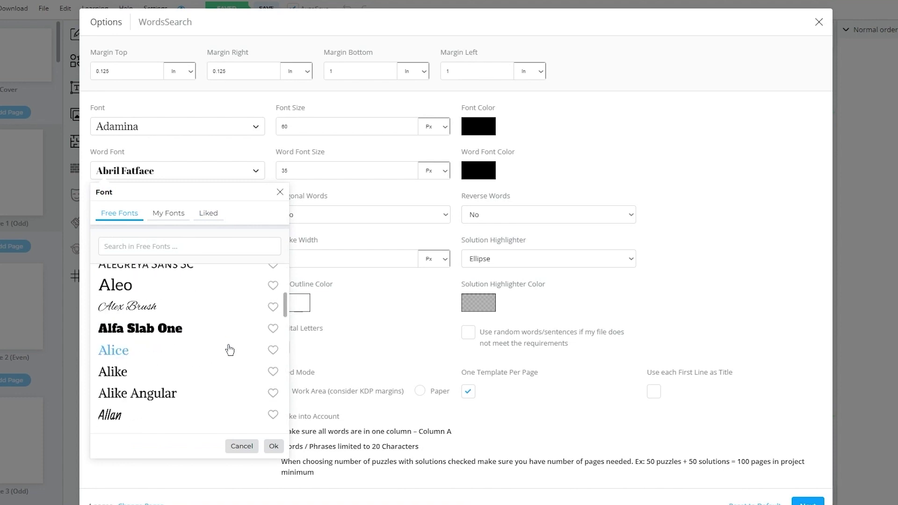
scroll(220, 349, "down", 5)
scroll(208, 347, "down", 10)
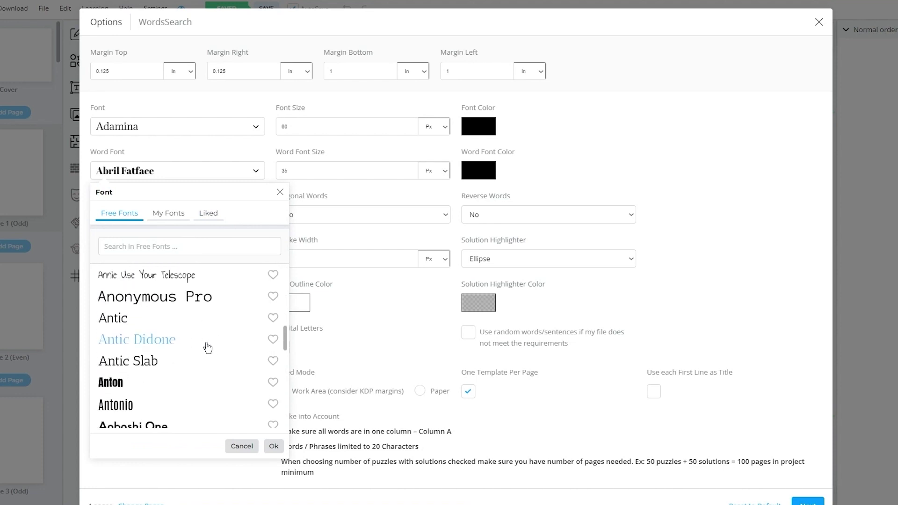
left_click(111, 329)
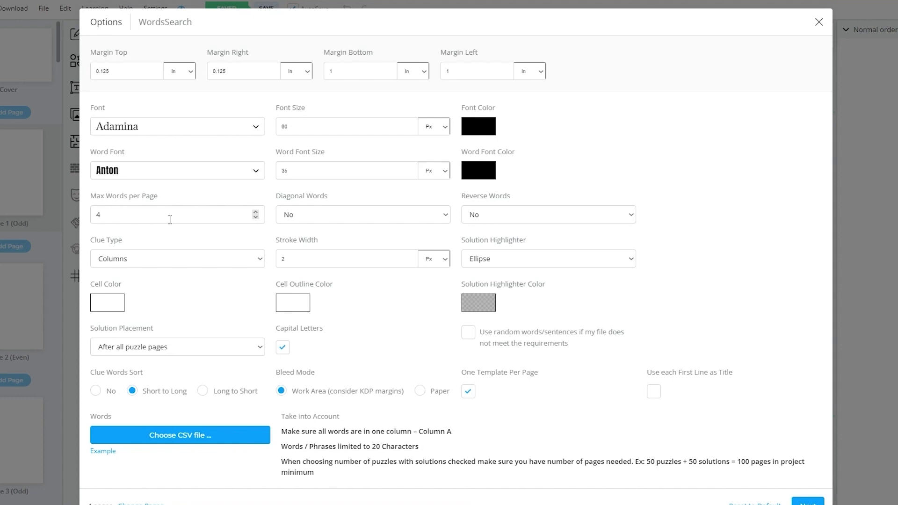
Step: Set the maximum words per page to 5 and Diagonal Words to No
left_click(236, 209)
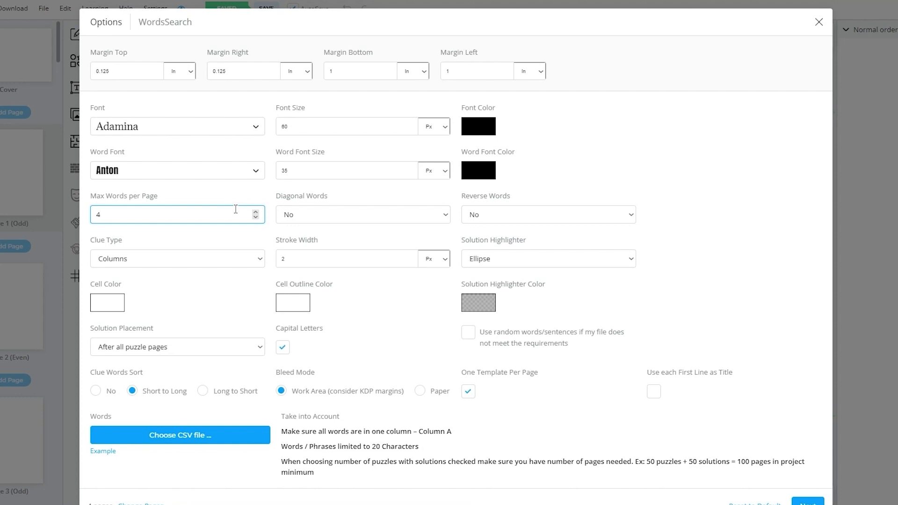
key("BackSpace")
type("10")
key("BackSpace")
key("BackSpace")
type("5")
left_click(380, 213)
left_click(379, 213)
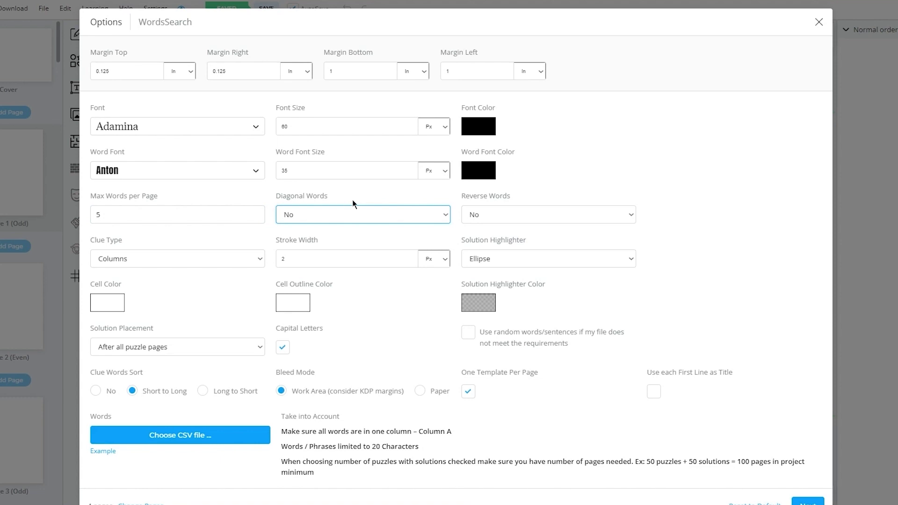
Step: Keep Diagonal Words and Reverse Words set to No and the Clue Type set to Columns
left_click(359, 209)
left_click(358, 209)
left_click(505, 211)
left_click(516, 211)
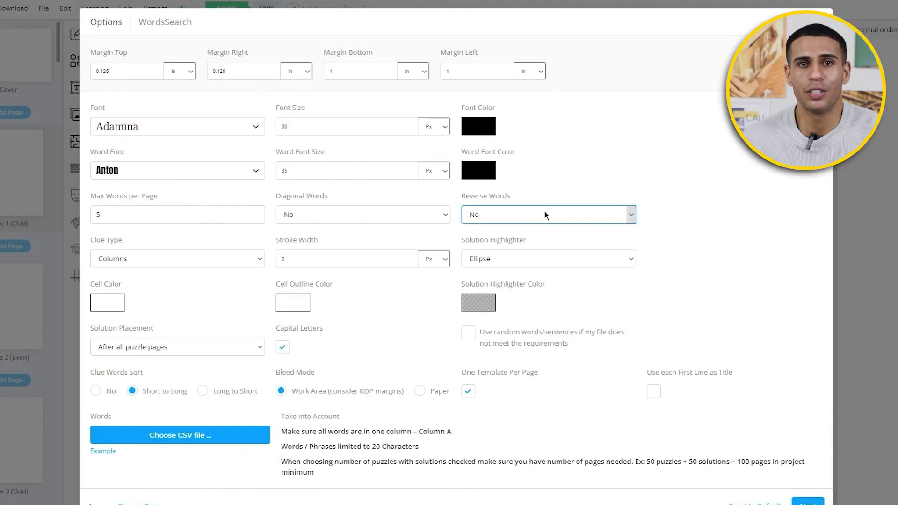
left_click(217, 259)
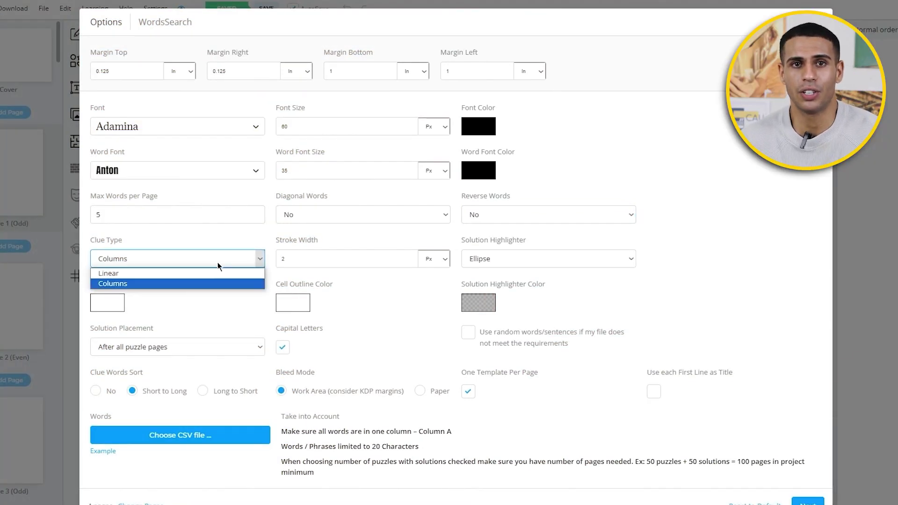
left_click(164, 283)
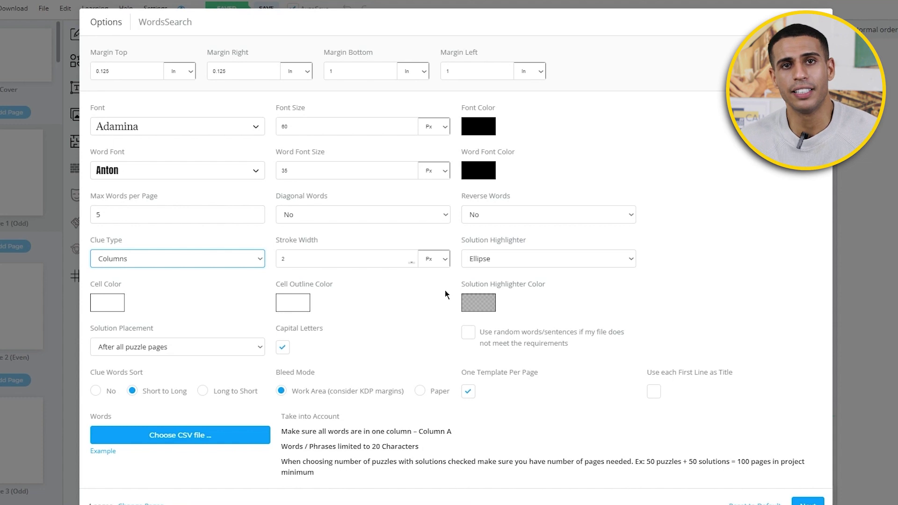
Step: Place the solutions after all puzzle pages and allow random words if the file does not meet the requirements
scroll(447, 293, "down", 1)
left_click(197, 326)
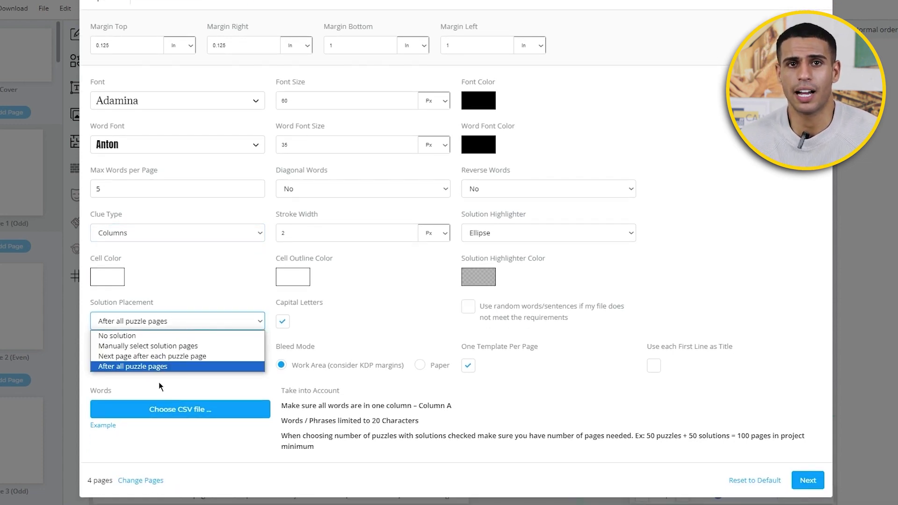
left_click(122, 367)
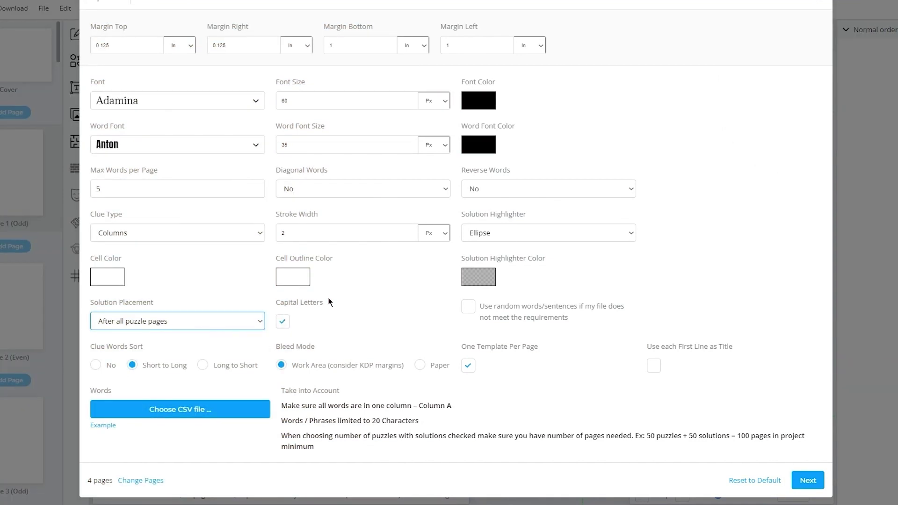
left_click(468, 318)
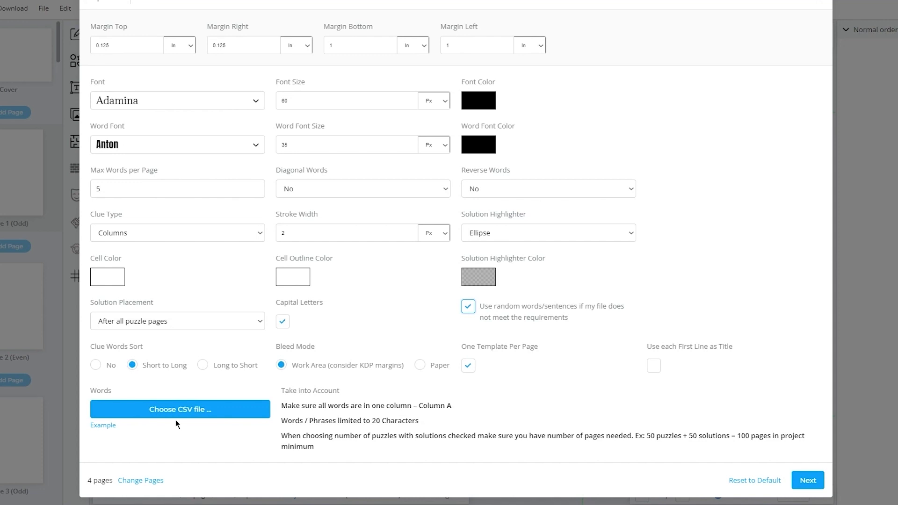
Step: Open the example words CSV in Excel, dismiss the activation wizard and examine the word list in column A
left_click(105, 431)
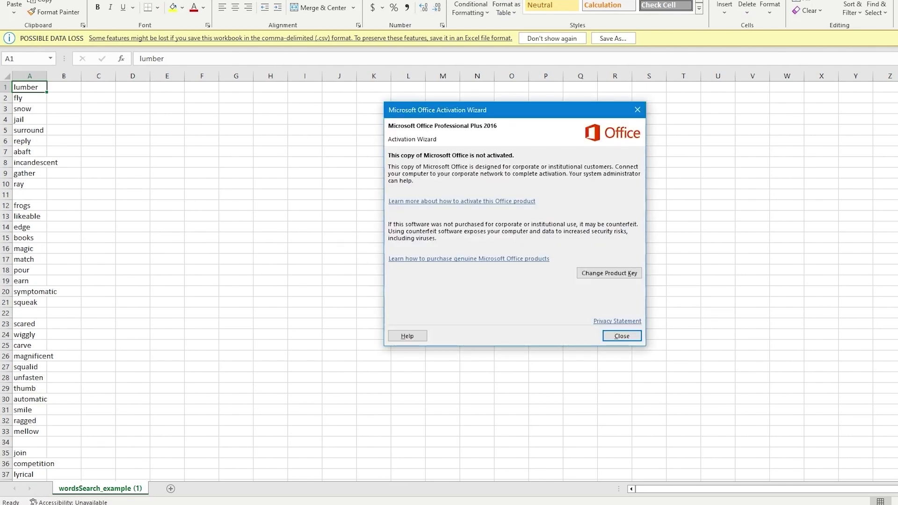
left_click(637, 110)
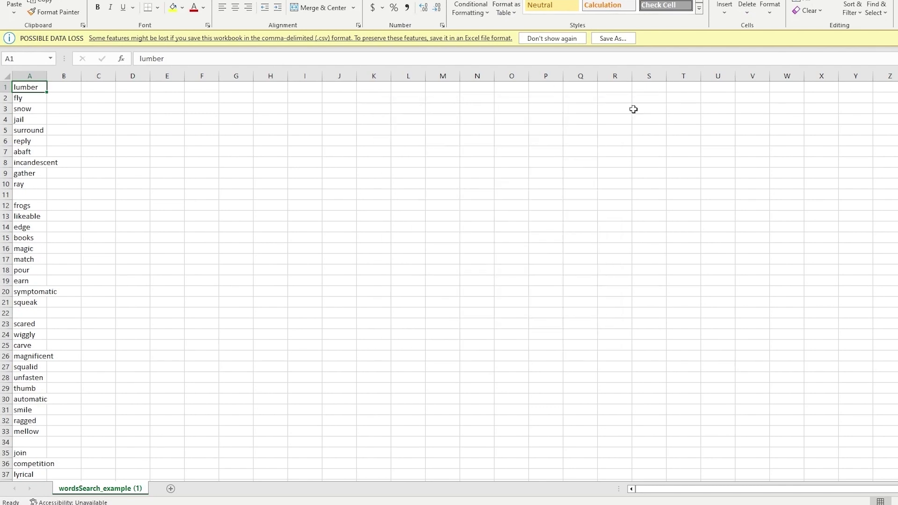
scroll(133, 144, "down", 7)
scroll(133, 144, "down", 15)
scroll(136, 147, "up", 20)
scroll(72, 192, "down", 10)
scroll(69, 153, "down", 5)
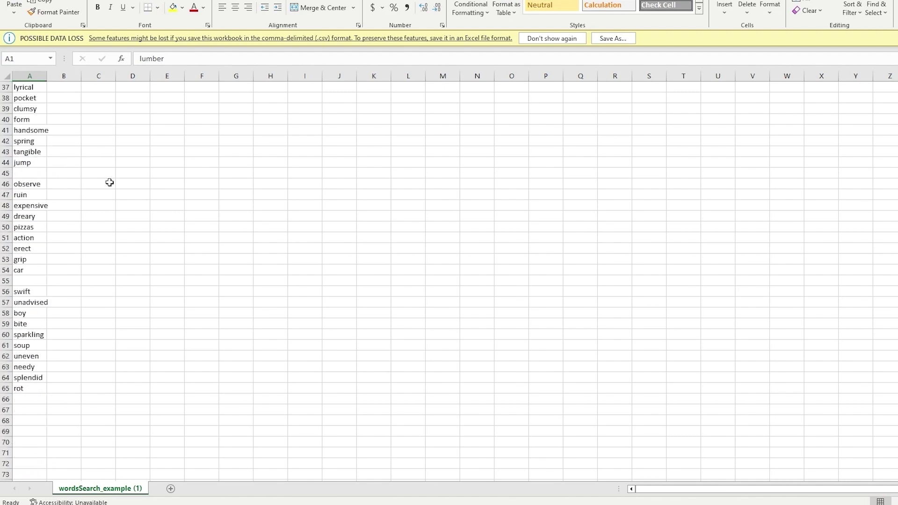
Step: Highlight row 55 between two word groups and review how the example list is divided into groups
left_click(8, 183)
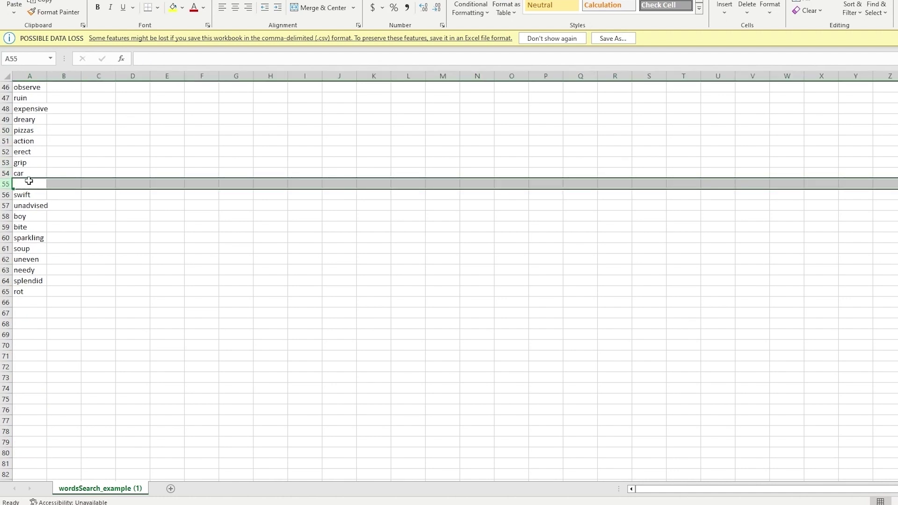
left_click(133, 195)
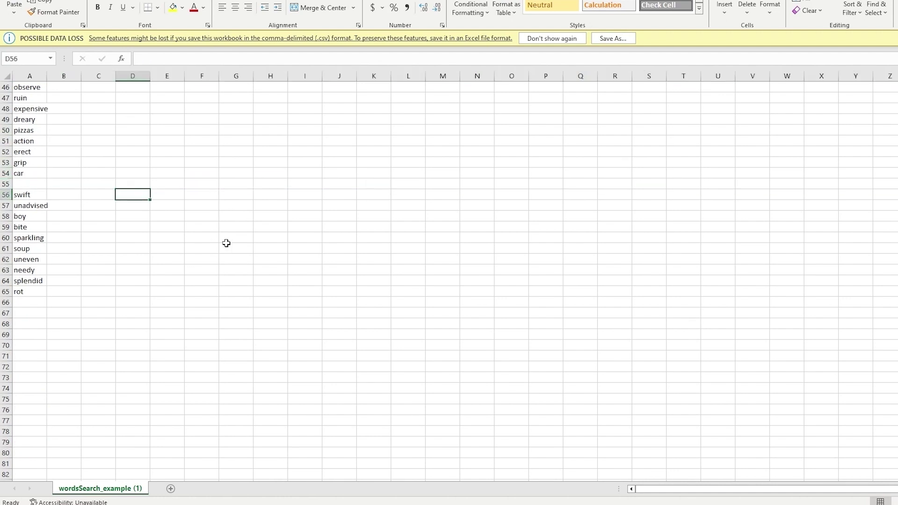
scroll(227, 243, "up", 15)
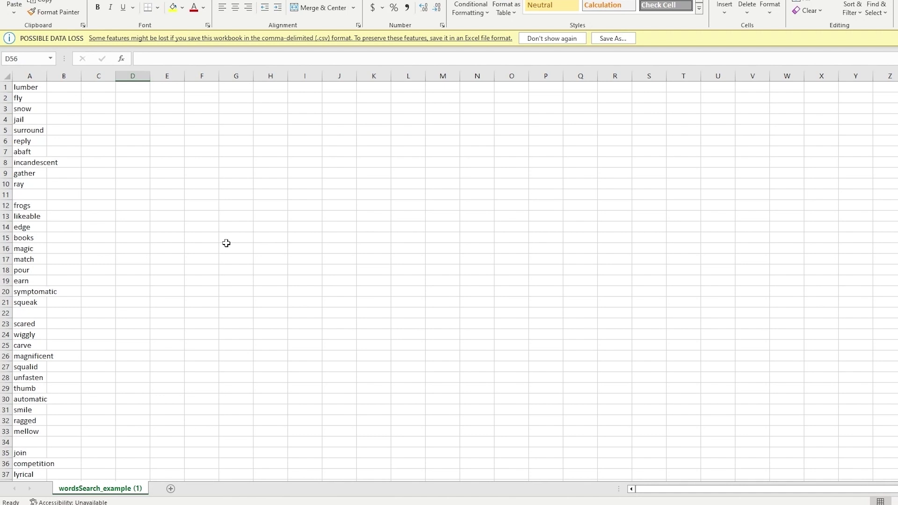
scroll(77, 171, "down", 10)
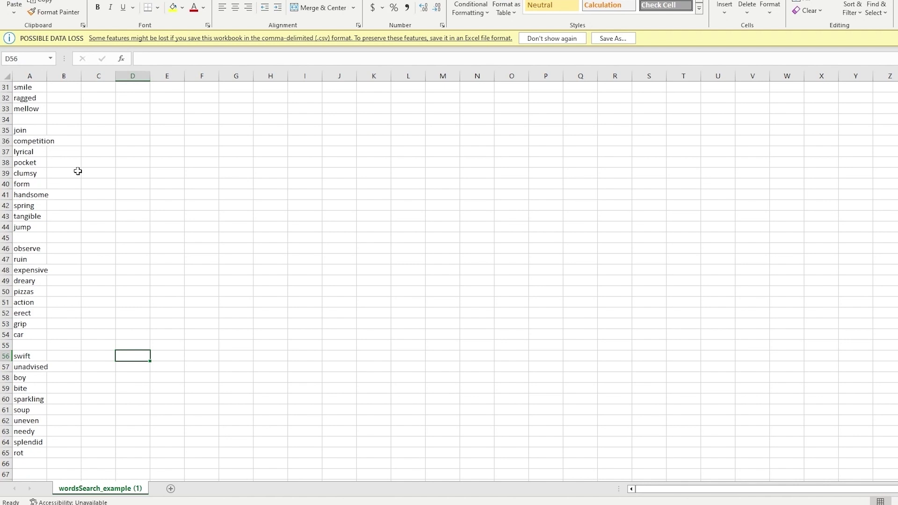
scroll(142, 189, "up", 10)
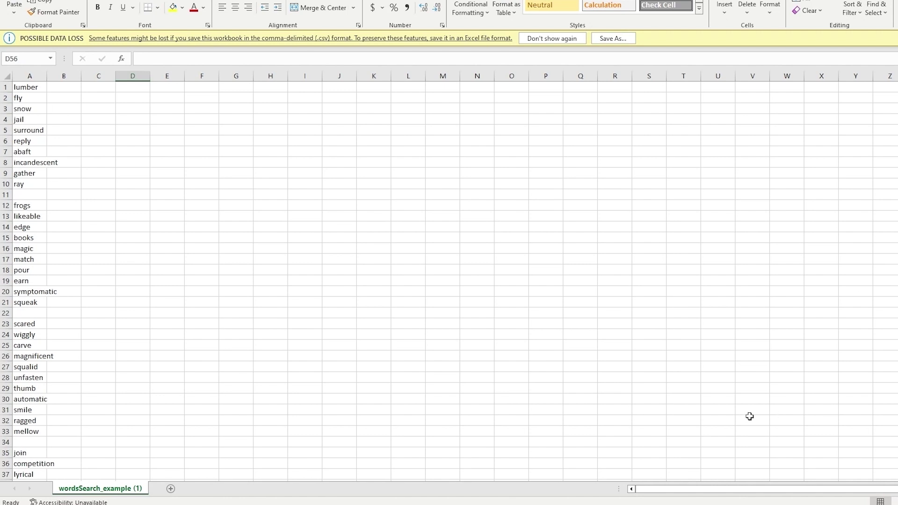
Step: Switch back to the Opera browser and open wordplays.com in a new tab
mouse_move(534, 504)
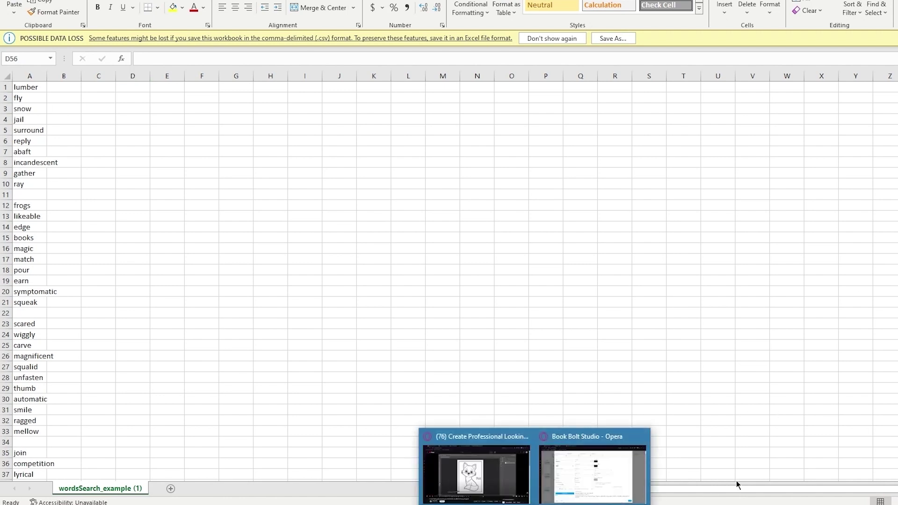
left_click(635, 475)
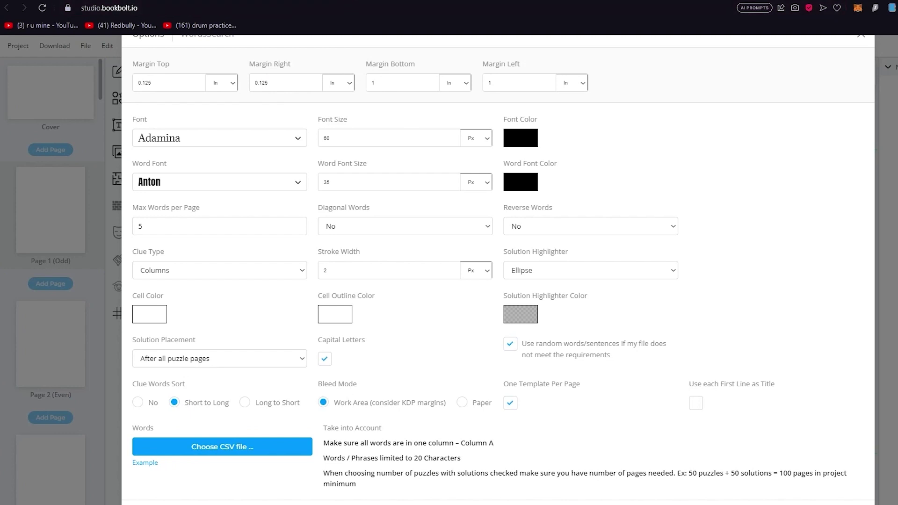
key("ctrl+t")
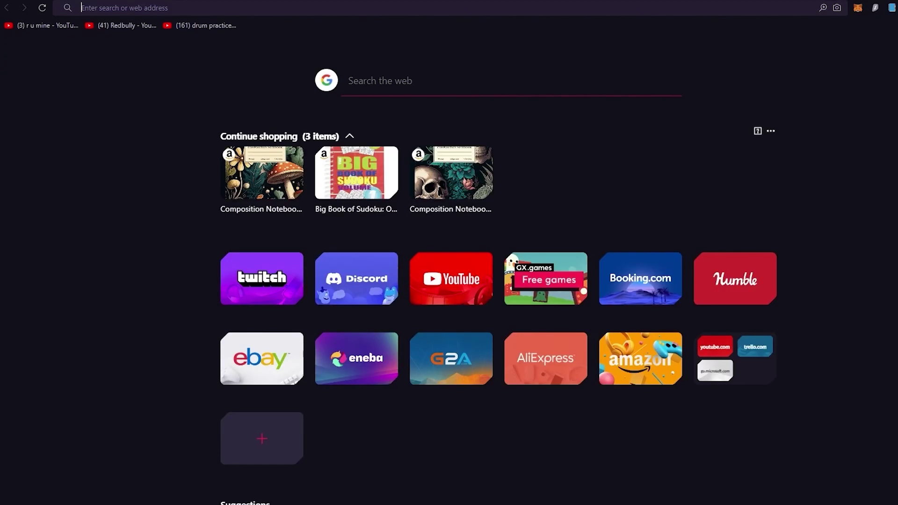
type("wordplays")
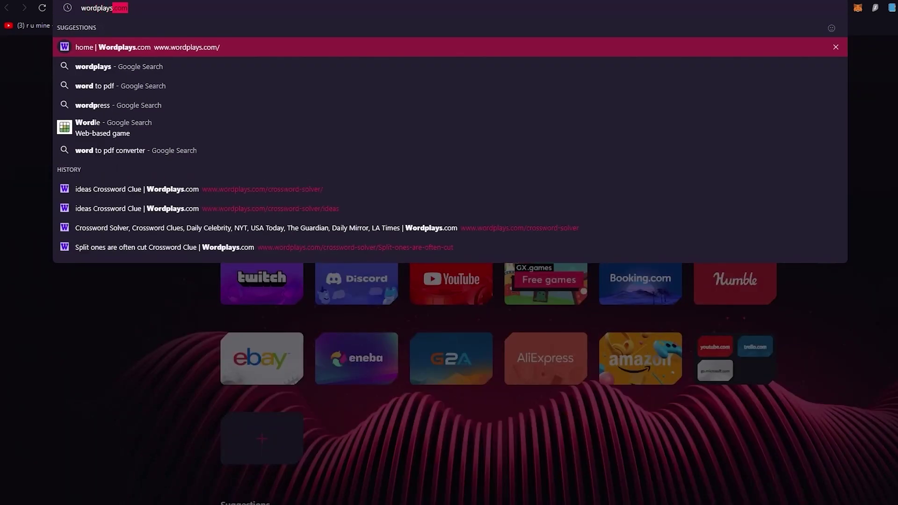
type(".com")
key("Return")
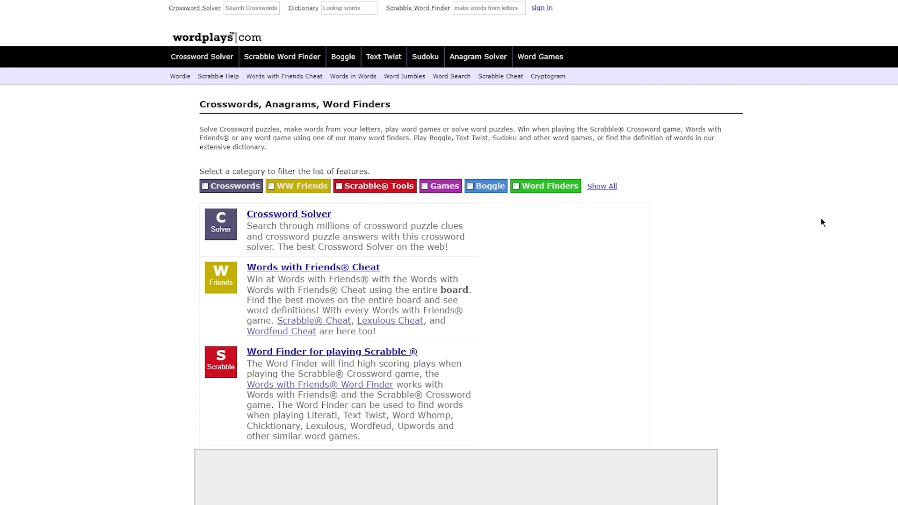
Step: Look through the Wordplays feature list for puzzle and word resources and open the Word Search Puzzles page
scroll(810, 142, "down", 8)
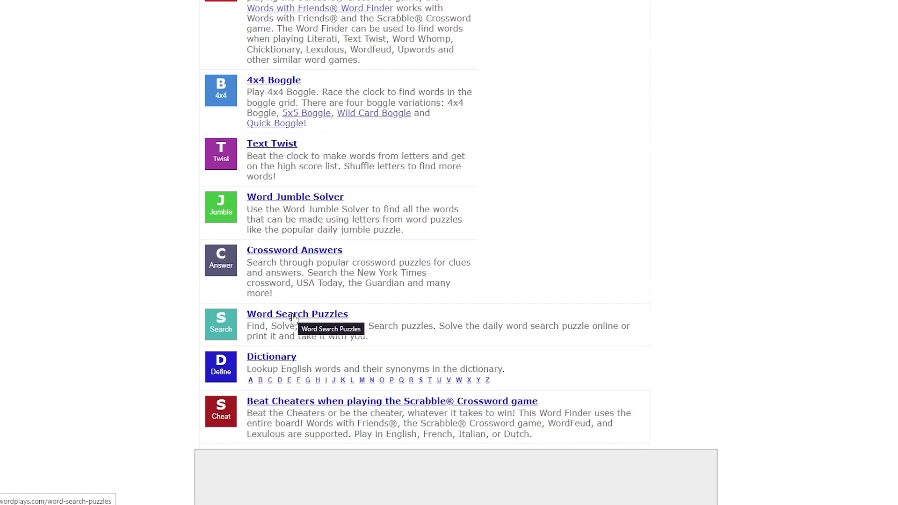
scroll(294, 318, "up", 5)
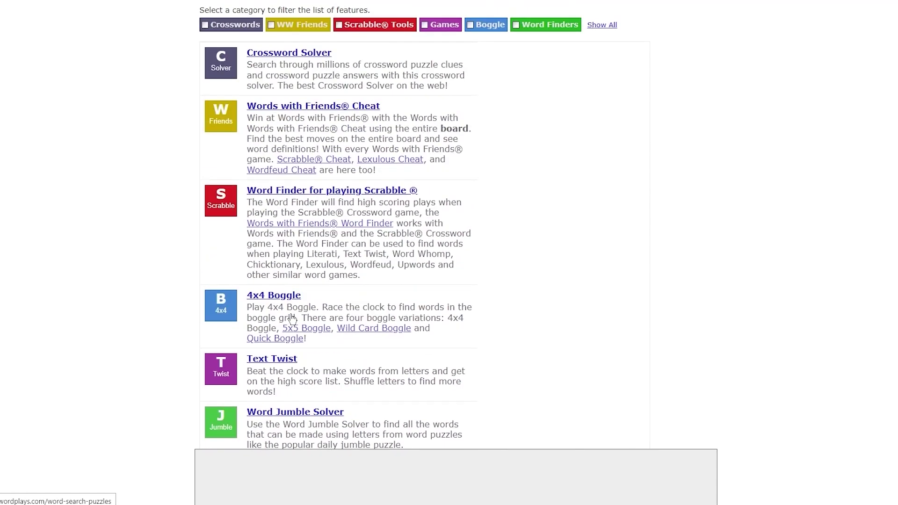
scroll(197, 240, "down", 7)
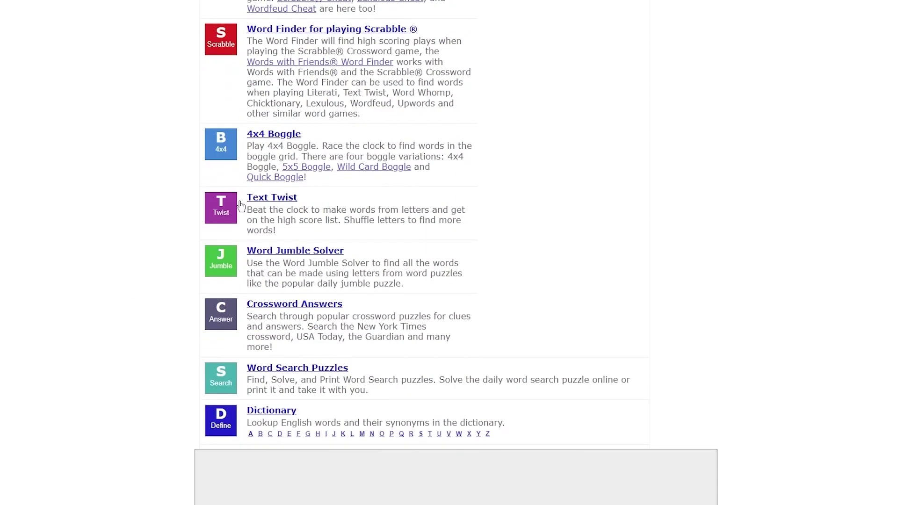
scroll(254, 209, "down", 4)
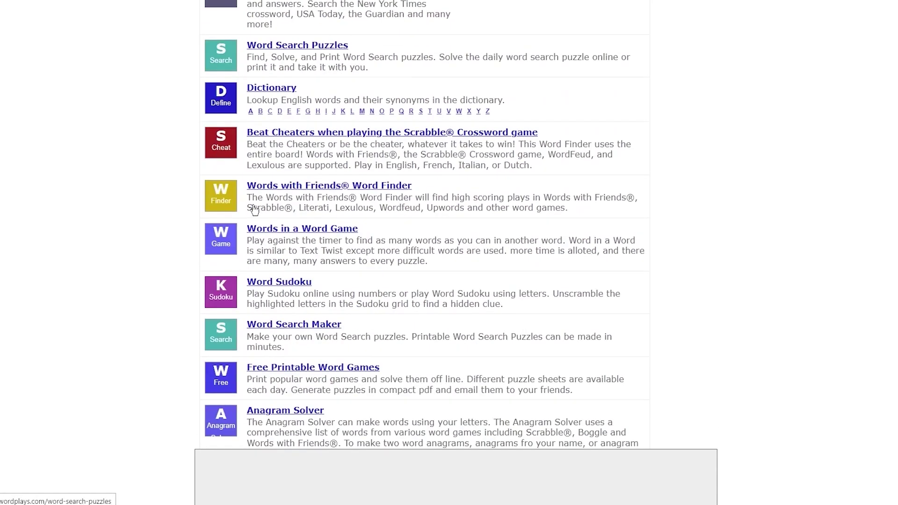
scroll(233, 212, "down", 5)
scroll(233, 211, "down", 3)
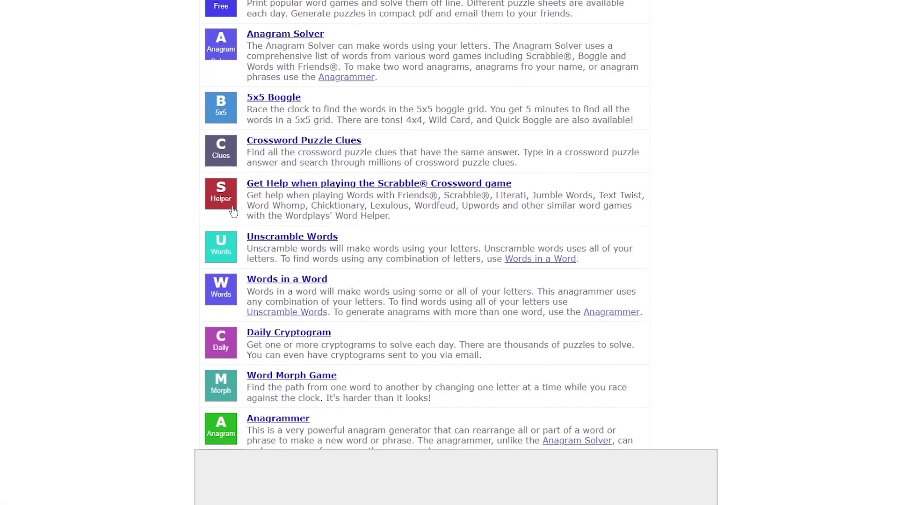
scroll(290, 185, "up", 10)
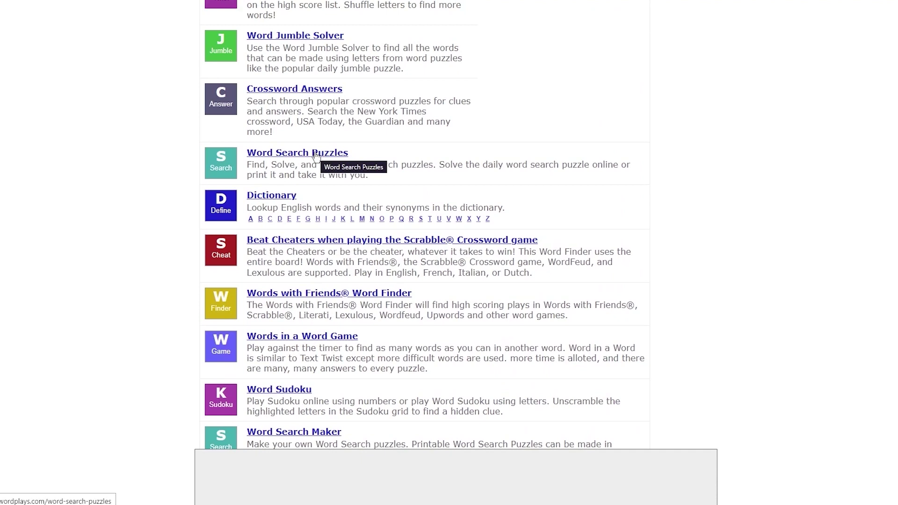
scroll(615, 164, "down", 15)
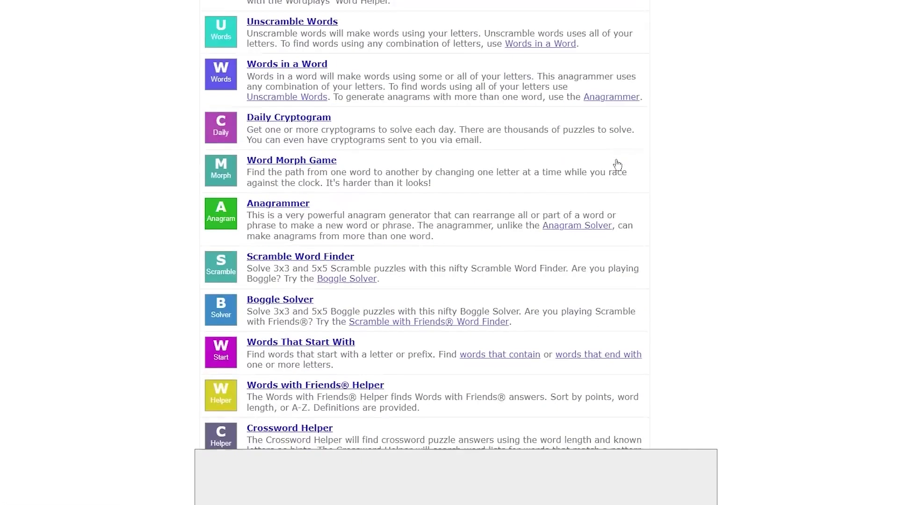
scroll(617, 164, "down", 10)
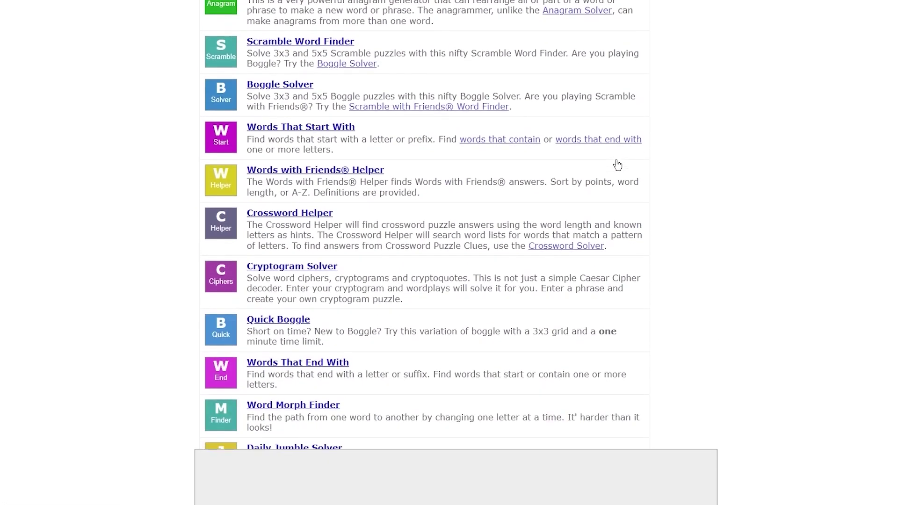
scroll(618, 164, "down", 11)
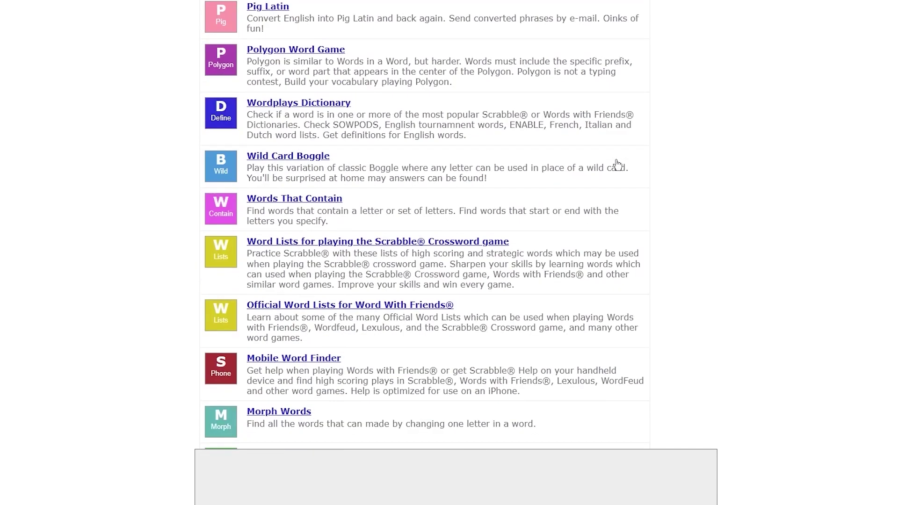
scroll(617, 164, "up", 5)
scroll(618, 165, "up", 20)
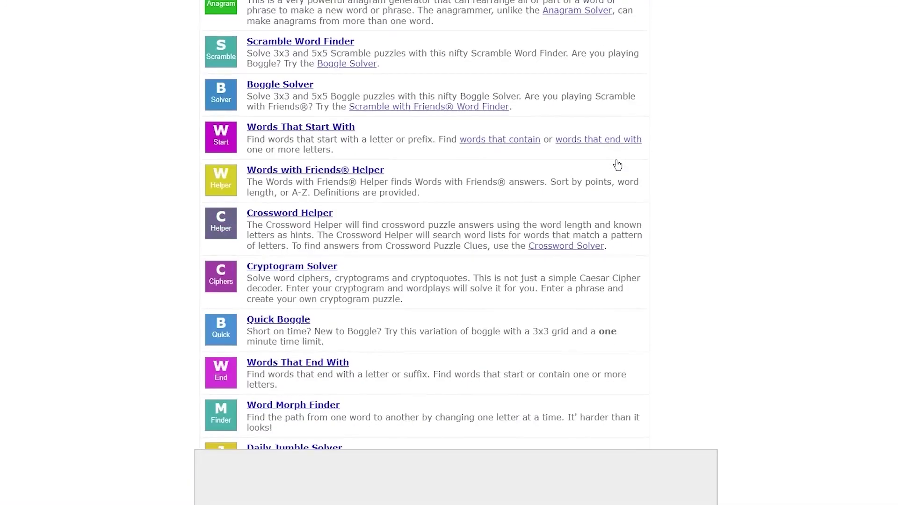
scroll(361, 179, "up", 2)
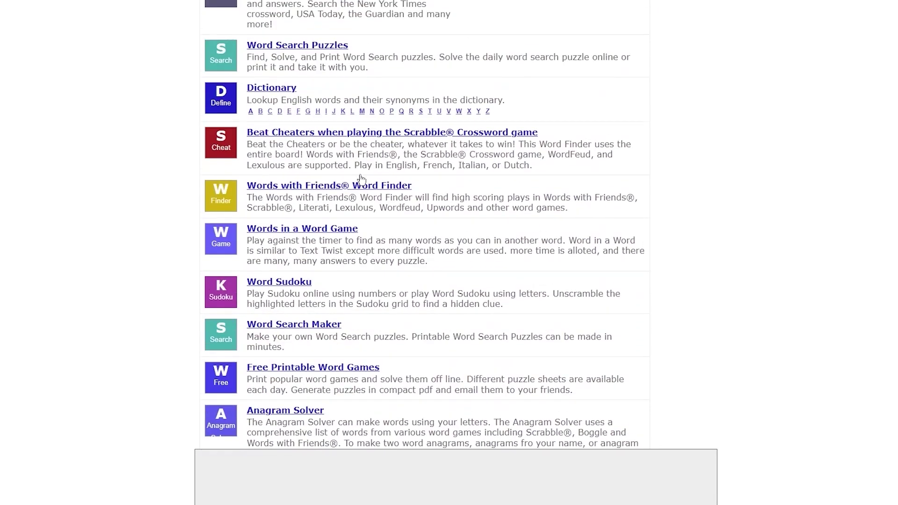
scroll(293, 276, "up", 3)
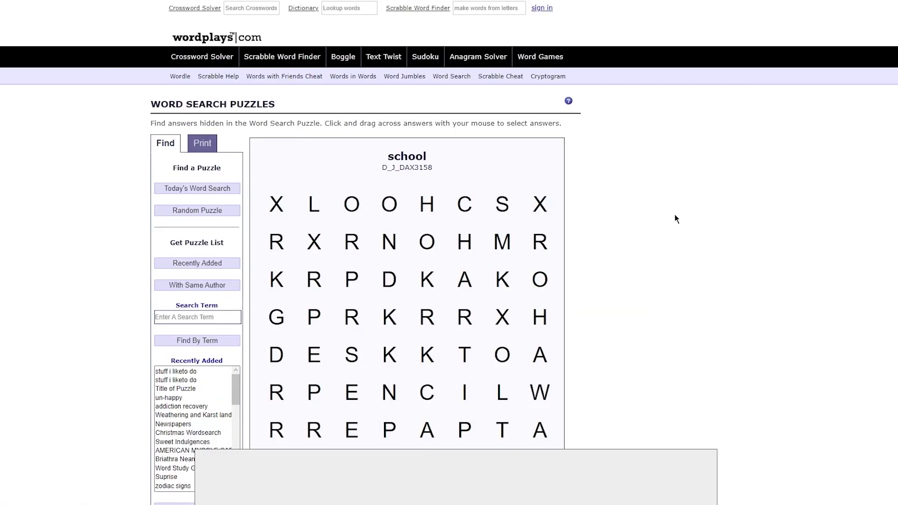
Step: Examine the "school" word search puzzle, its word list and the recently added puzzle topics
scroll(675, 215, "down", 3)
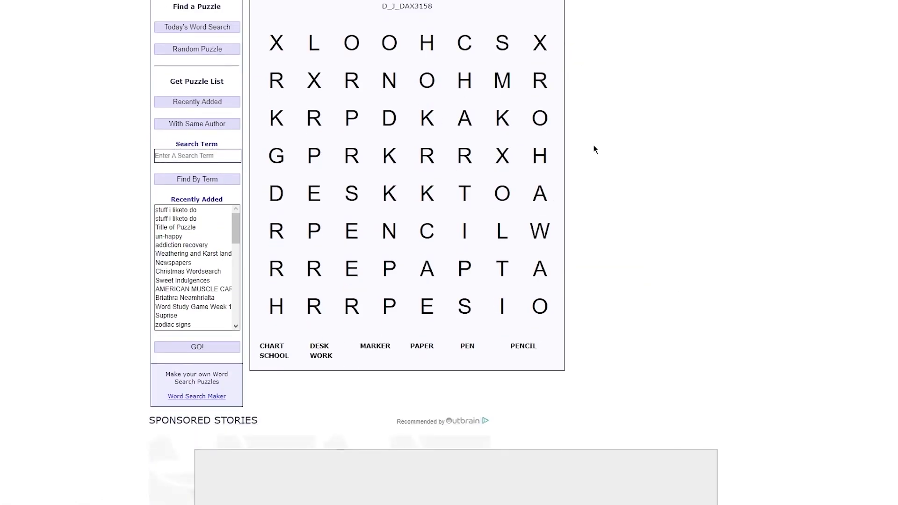
scroll(594, 148, "up", 2)
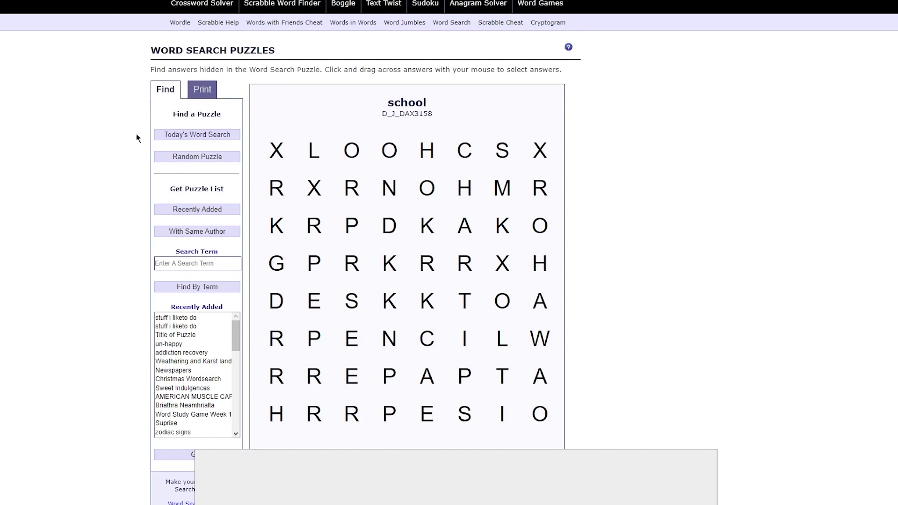
scroll(147, 133, "down", 4)
scroll(147, 133, "up", 2)
scroll(147, 133, "up", 2)
scroll(147, 135, "up", 1)
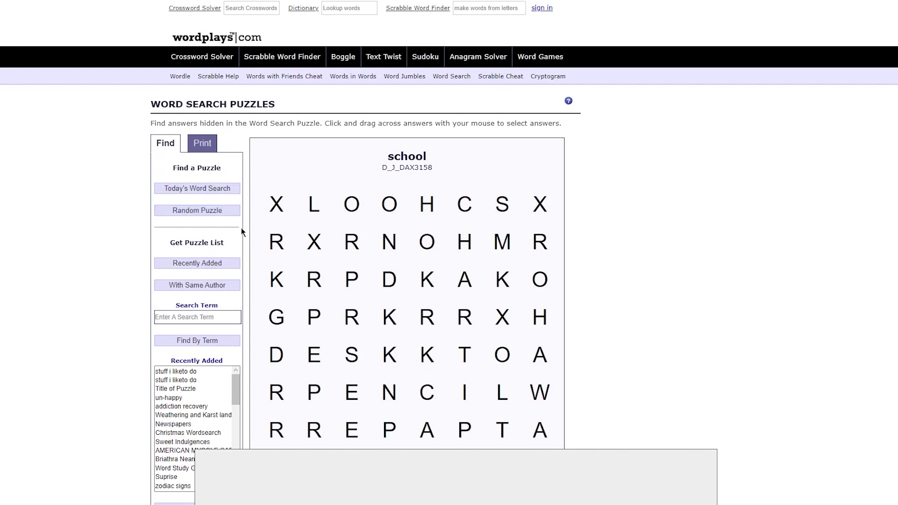
scroll(224, 255, "down", 5)
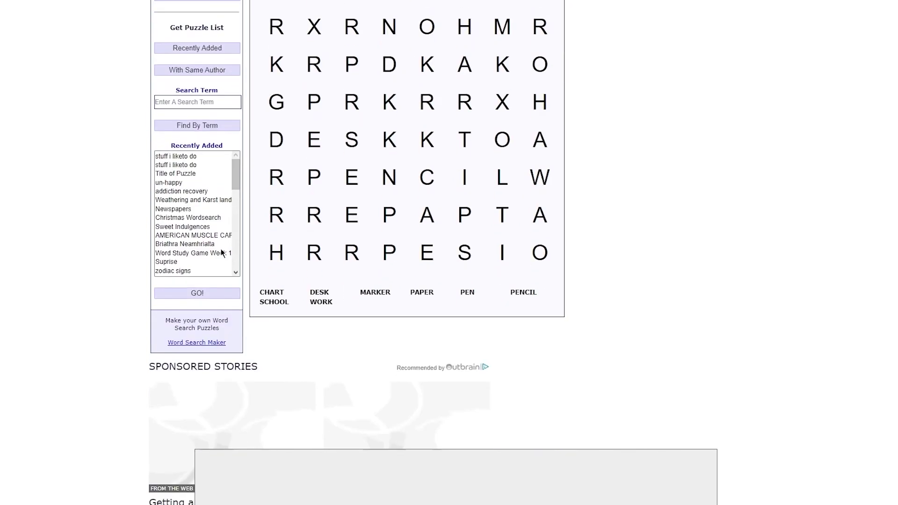
Step: Open the Word Search help page and read how puzzles are solved, printed and made
scroll(222, 253, "down", 4)
scroll(111, 192, "up", 9)
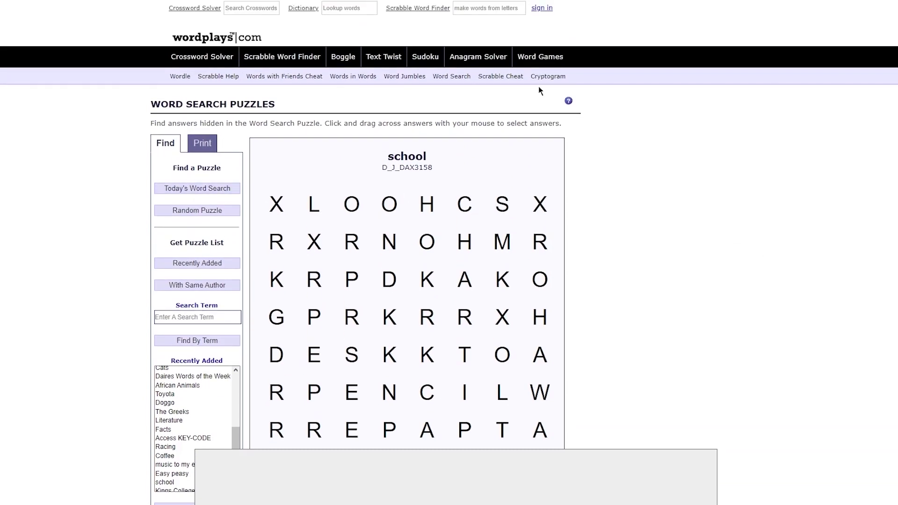
left_click(452, 80)
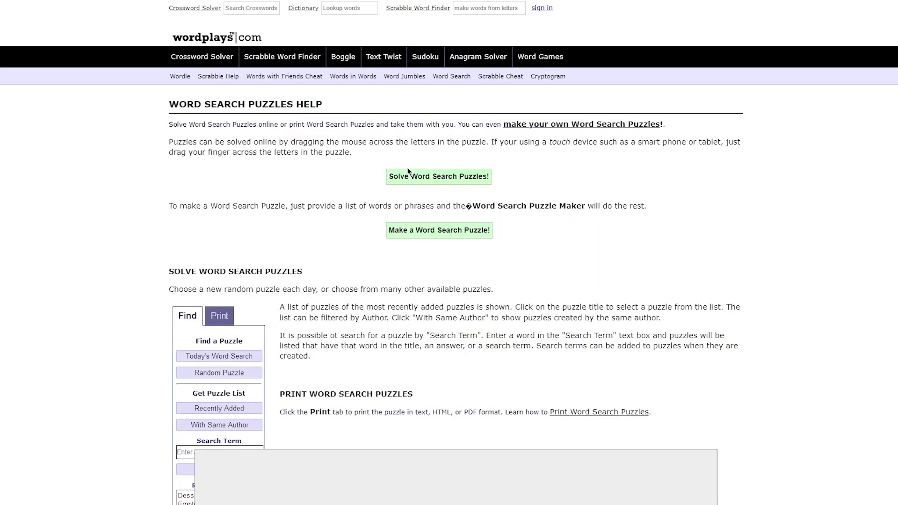
scroll(418, 171, "down", 4)
scroll(422, 172, "down", 7)
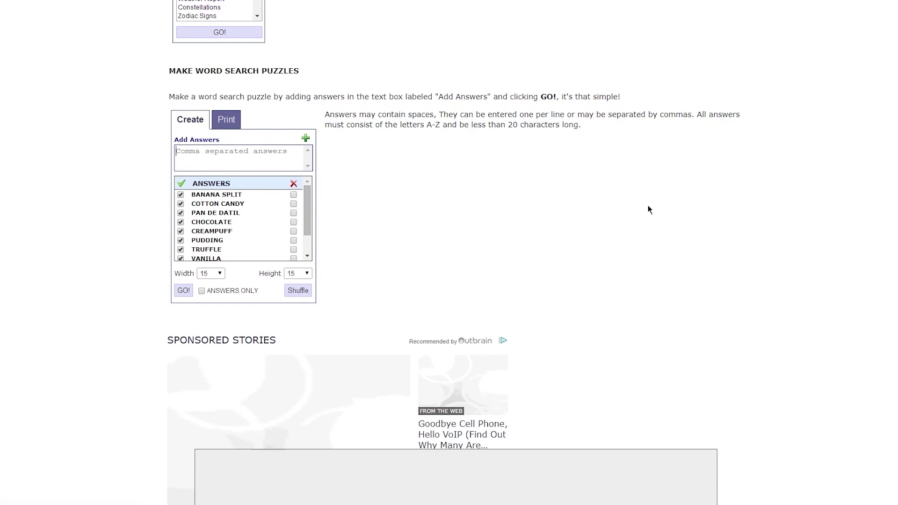
scroll(251, 211, "down", 5)
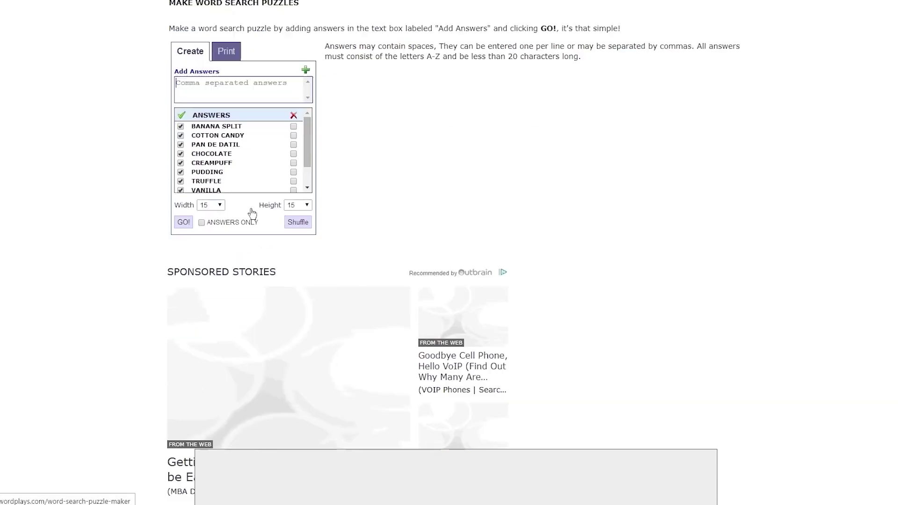
scroll(252, 213, "up", 4)
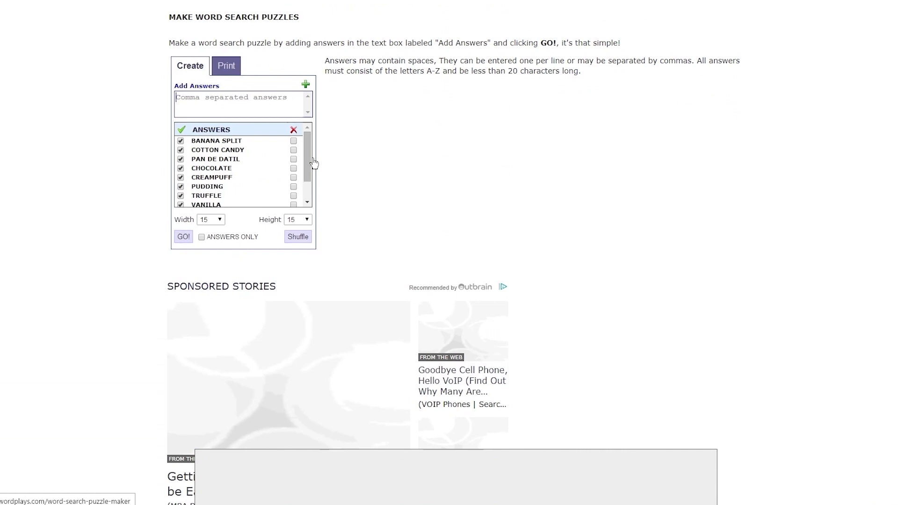
scroll(262, 177, "up", 2)
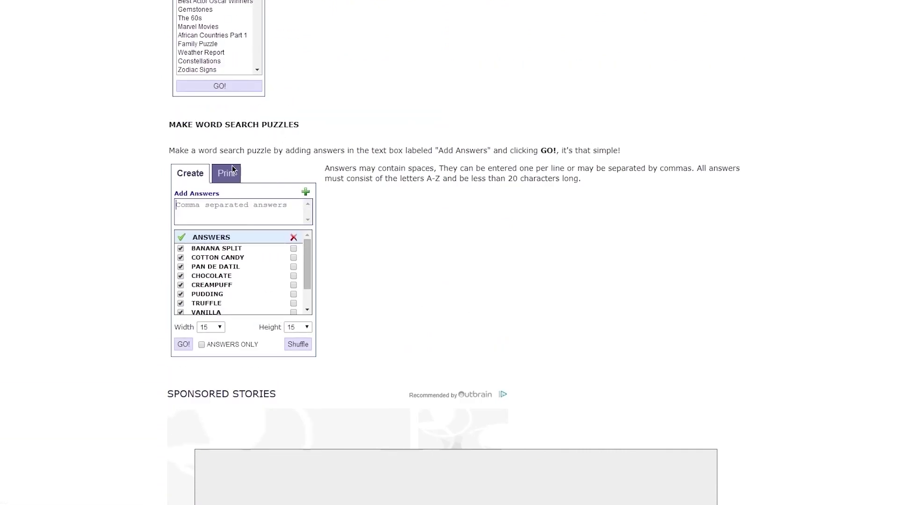
Step: Open the Word Search Maker and read its explanation of word searches and the basic steps for creating one
left_click(229, 182)
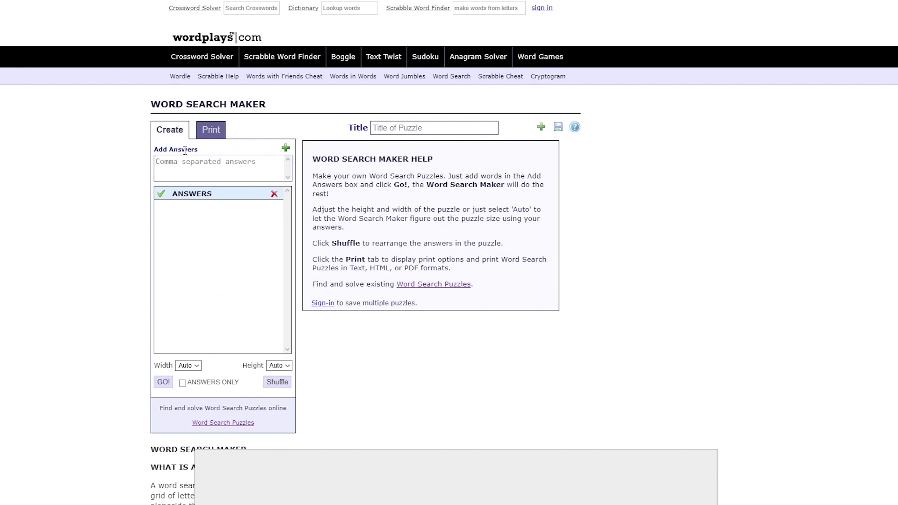
scroll(124, 202, "down", 5)
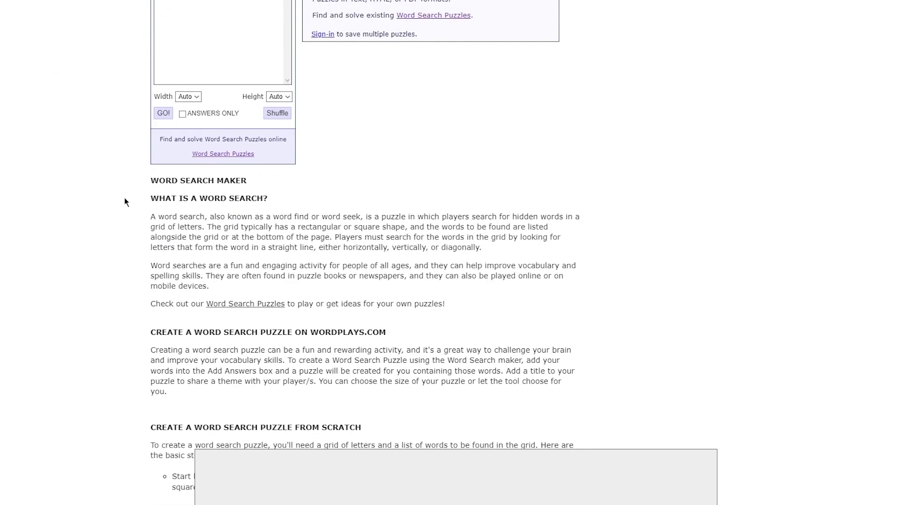
scroll(125, 202, "down", 8)
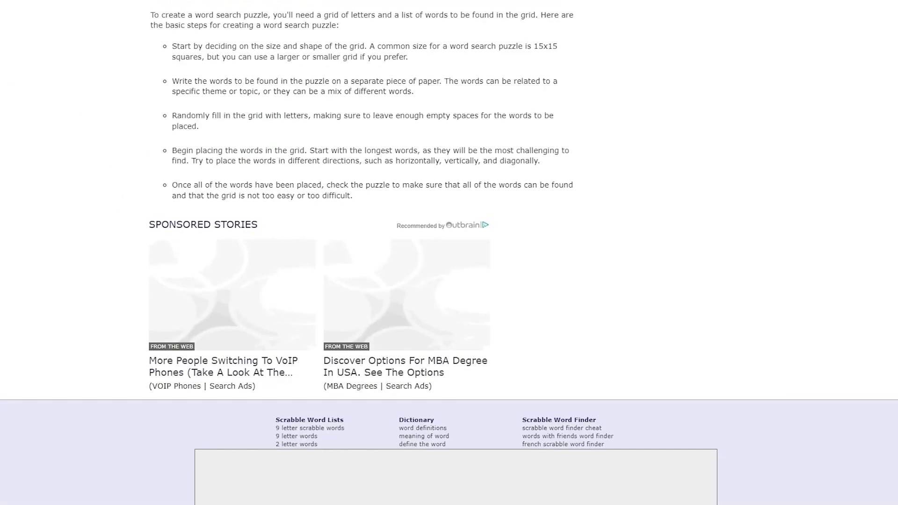
scroll(166, 120, "up", 15)
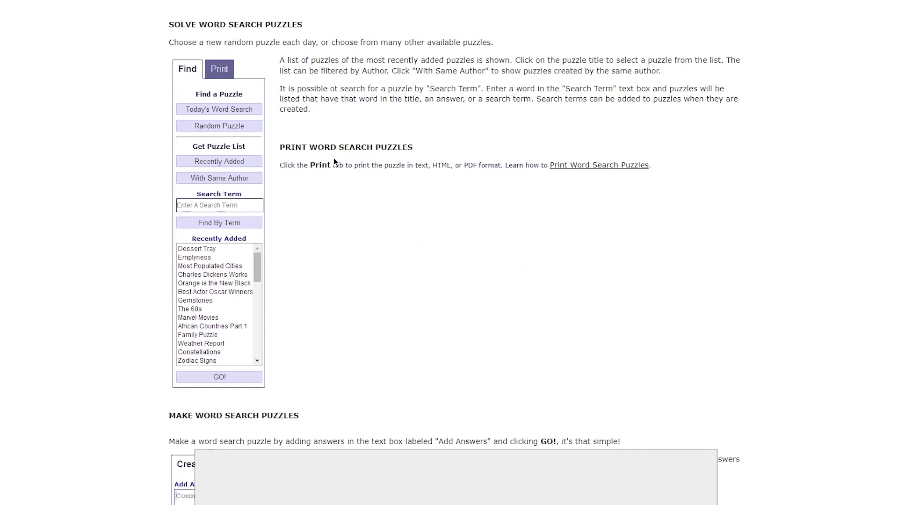
Step: Review the help page's sections on solving and printing word search puzzles
scroll(199, 263, "down", 3)
scroll(331, 248, "up", 5)
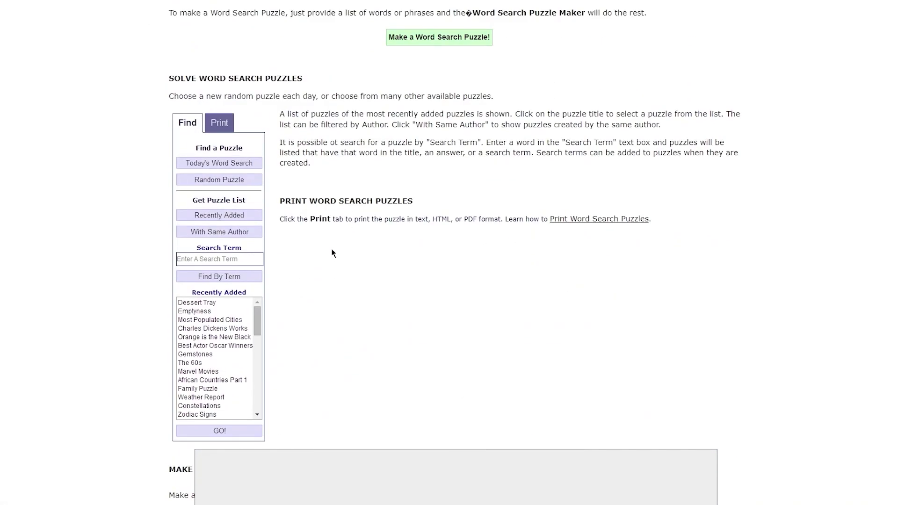
scroll(388, 245, "up", 3)
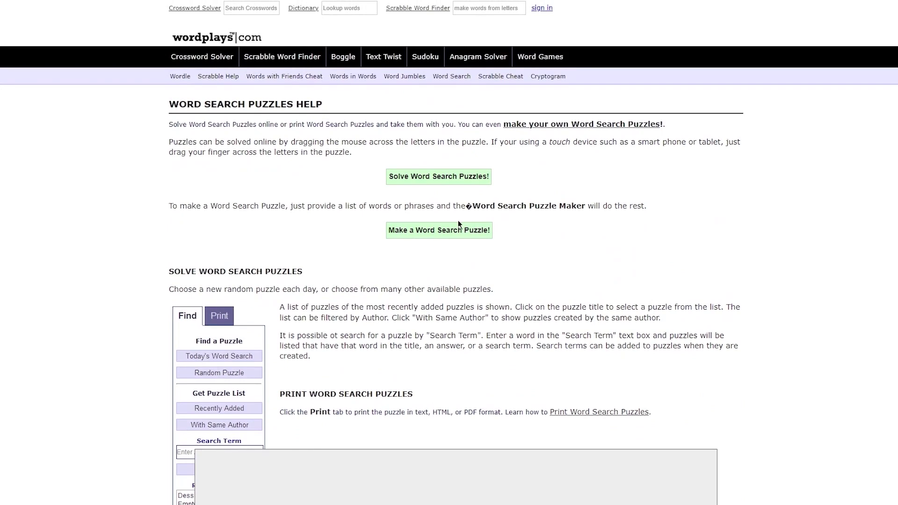
scroll(458, 222, "down", 3)
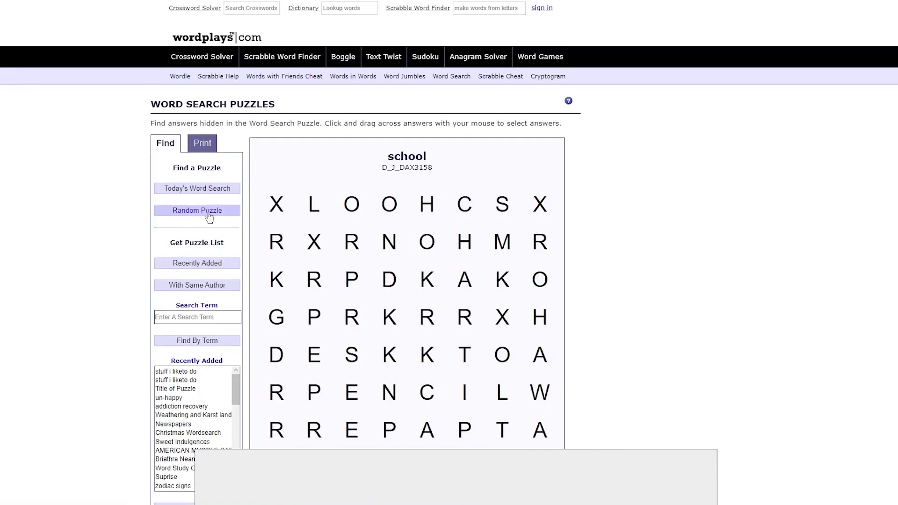
Step: Request a random puzzle and today's word search, and examine the word list beneath the grid and the recently added topics
scroll(108, 200, "down", 3)
scroll(108, 200, "up", 3)
left_click(211, 217)
left_click(197, 189)
scroll(577, 239, "down", 3)
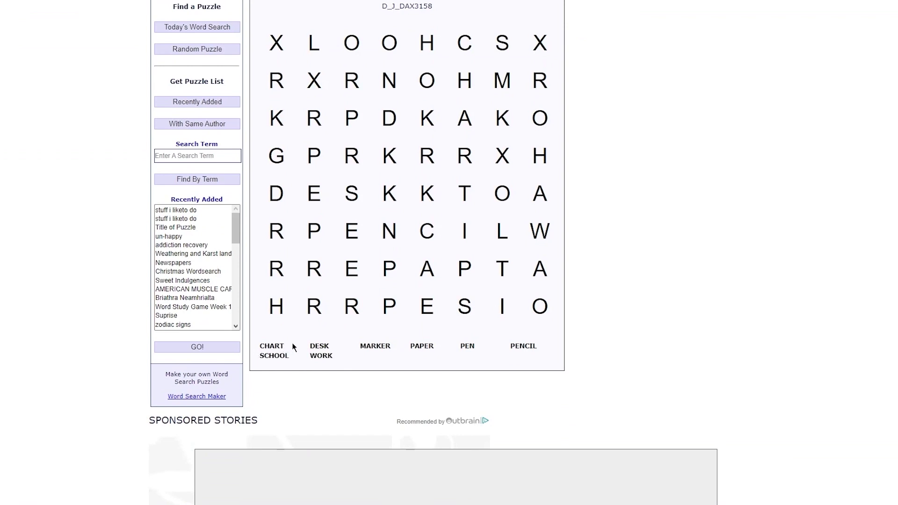
scroll(185, 260, "down", 3)
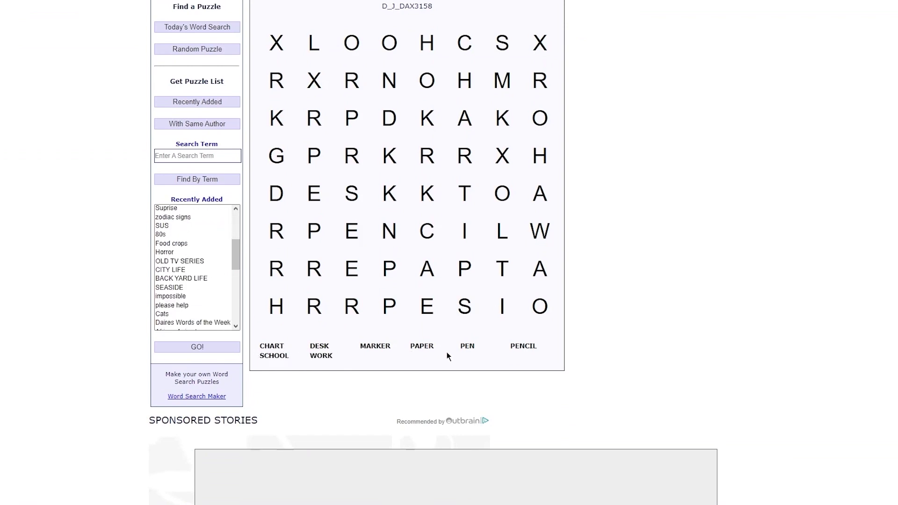
scroll(578, 355, "up", 3)
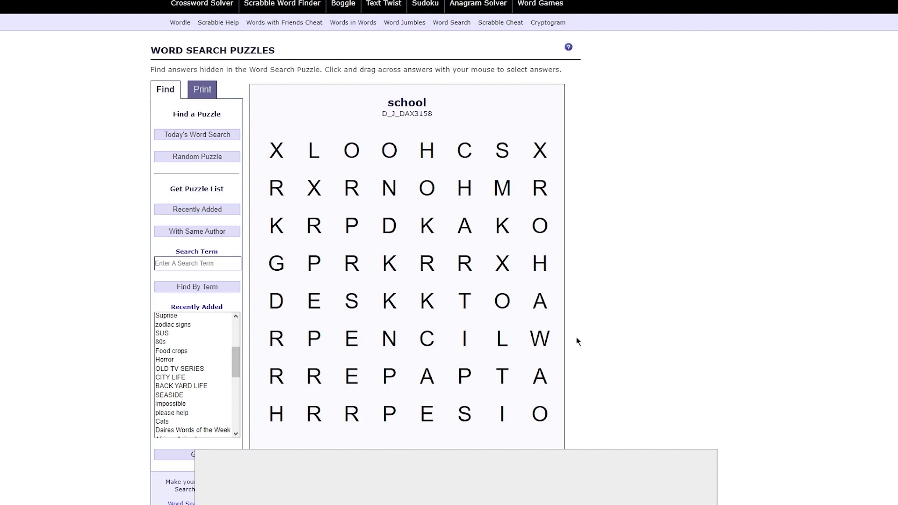
Step: Reread the help page's explanation of finding puzzles by recent additions, author or search term
scroll(577, 341, "up", 2)
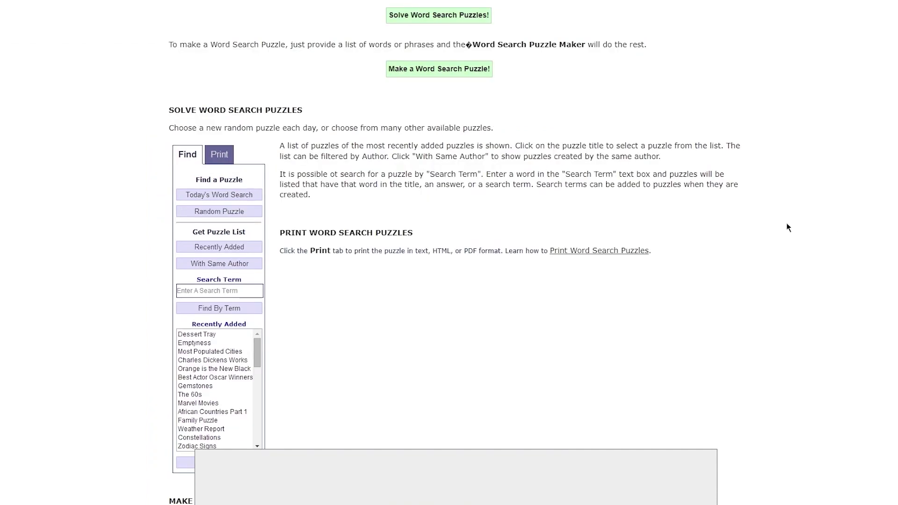
scroll(788, 227, "up", 3)
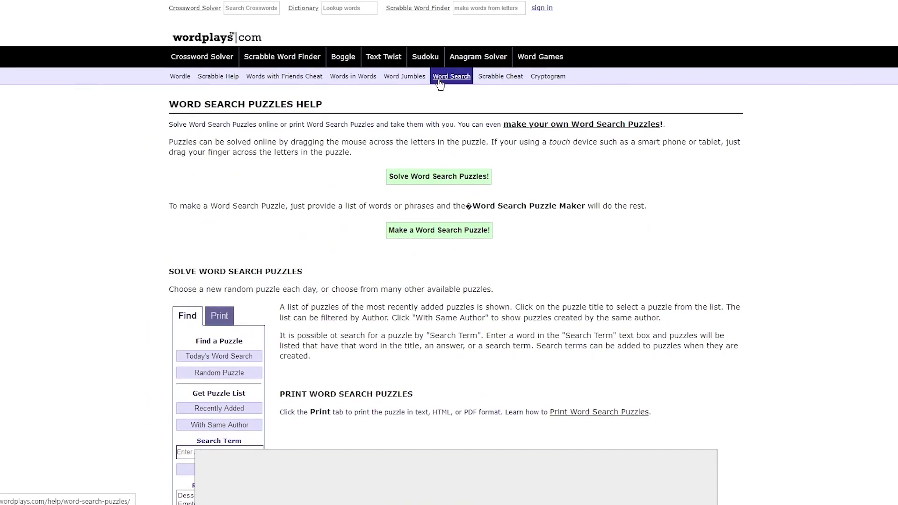
scroll(412, 150, "down", 5)
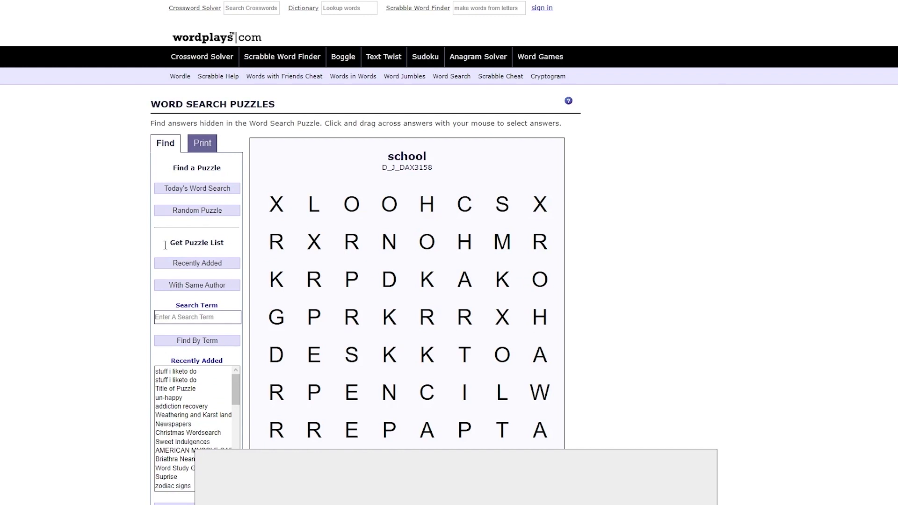
Step: On the Word Search Puzzles page, list the recently added puzzles and the puzzles by the same author
scroll(44, 245, "down", 2)
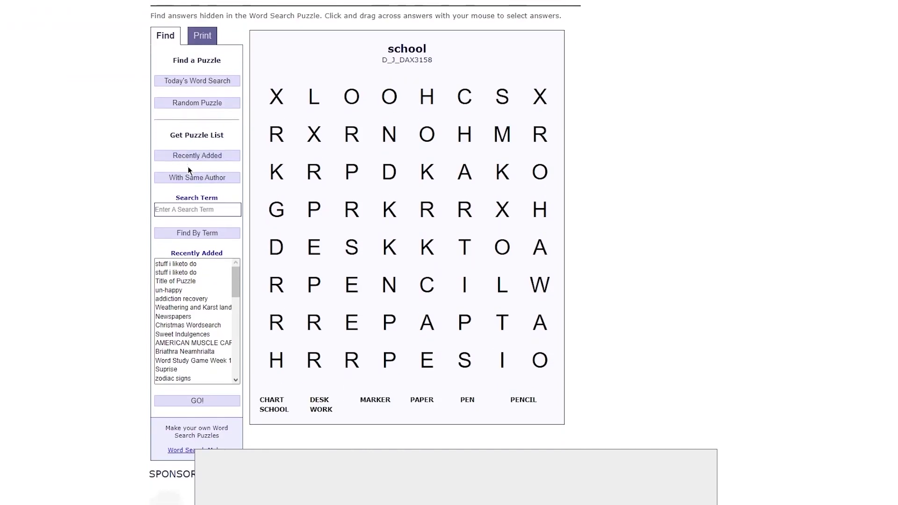
left_click(209, 158)
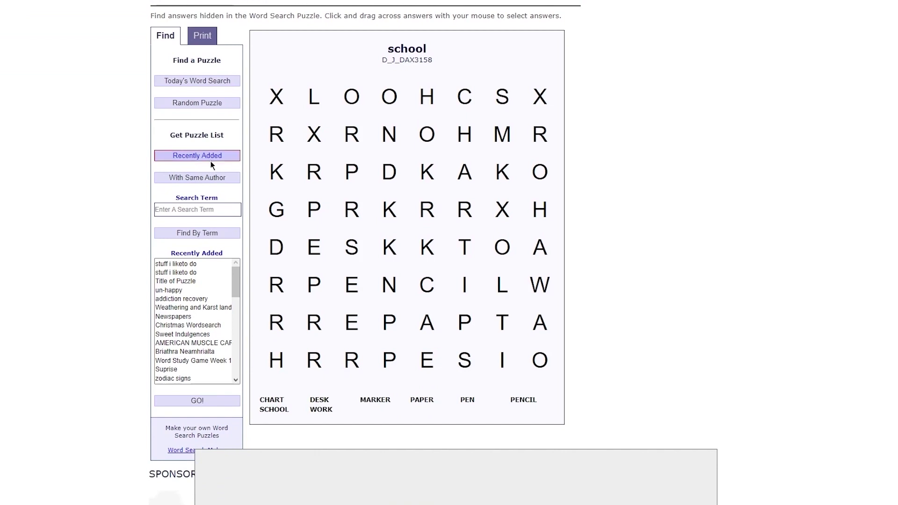
scroll(410, 227, "down", 8)
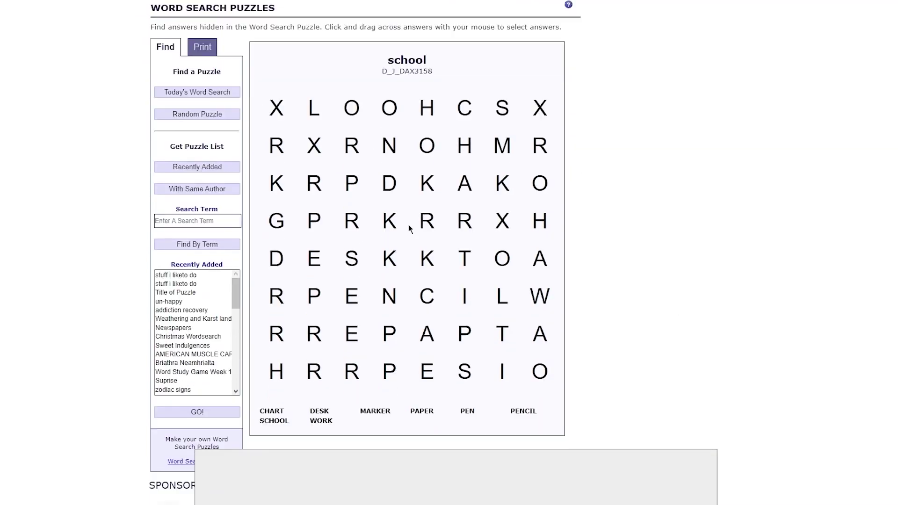
scroll(410, 228, "up", 5)
scroll(409, 228, "up", 1)
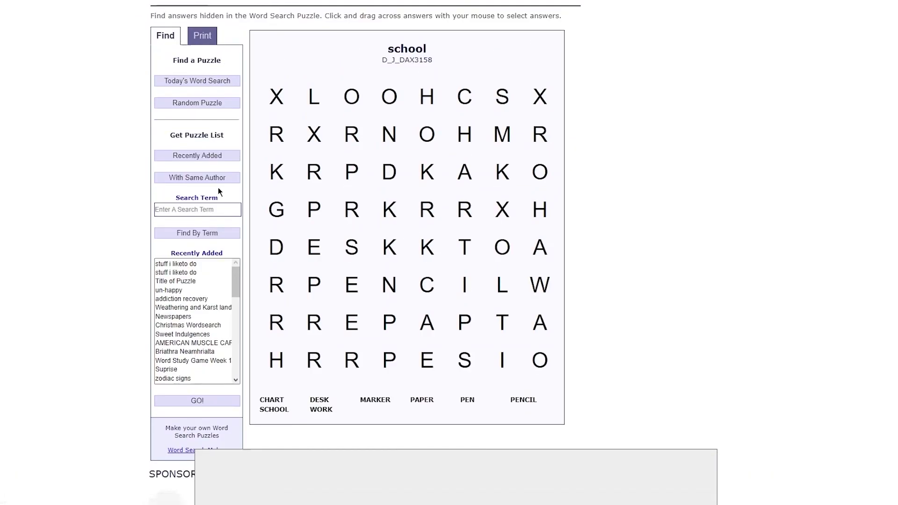
left_click(189, 178)
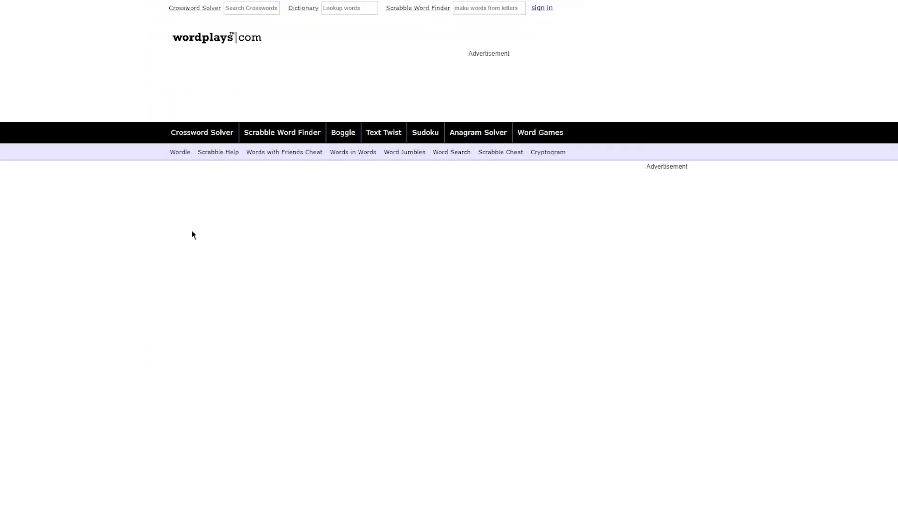
scroll(140, 266, "down", 3)
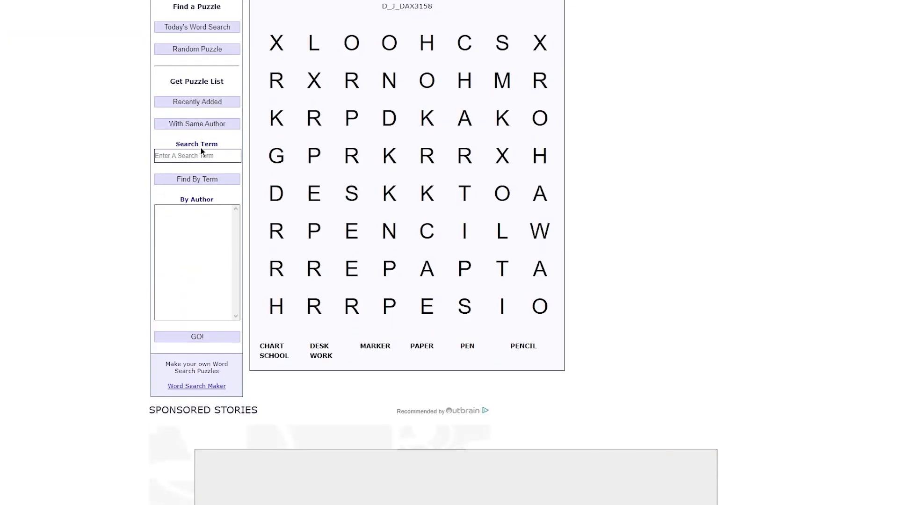
Step: Return to the recently added puzzle list and open the Newspapers puzzle
left_click(219, 111)
left_click_drag(166, 238, 187, 265)
scroll(200, 261, "down", 3)
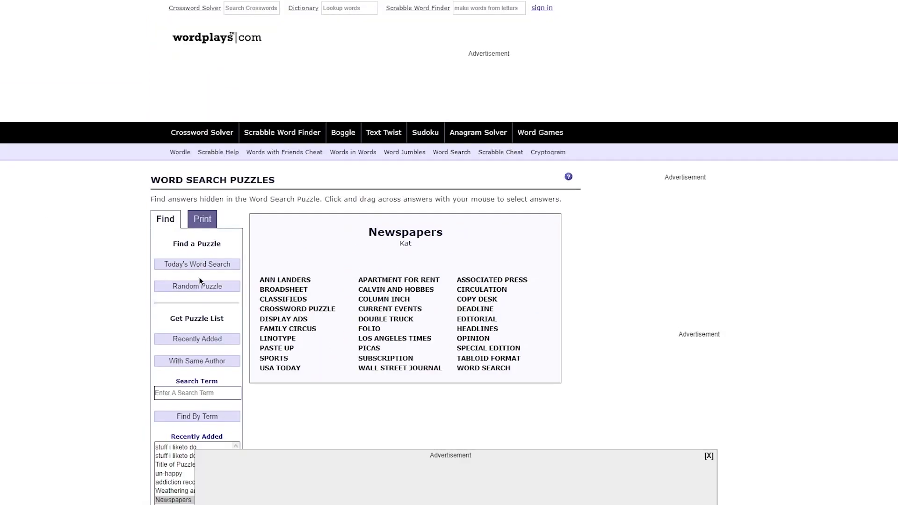
Step: Open the "addiction recovery" puzzle from the recently added list and review the words beneath its grid
scroll(112, 310, "down", 4)
left_click(193, 299)
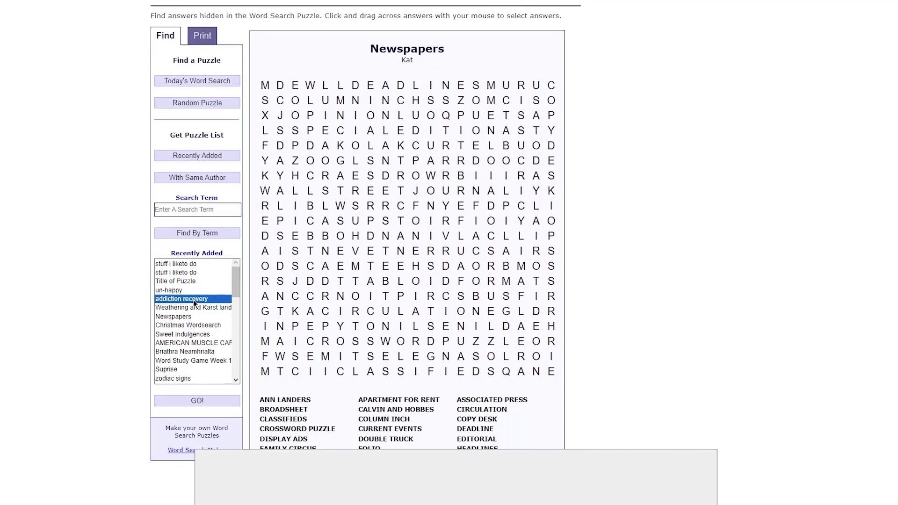
scroll(638, 282, "down", 5)
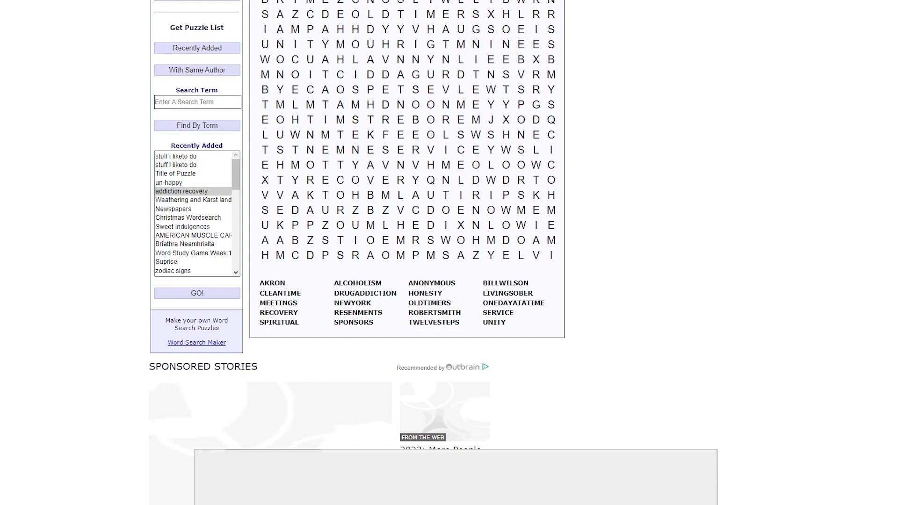
scroll(359, 230, "up", 4)
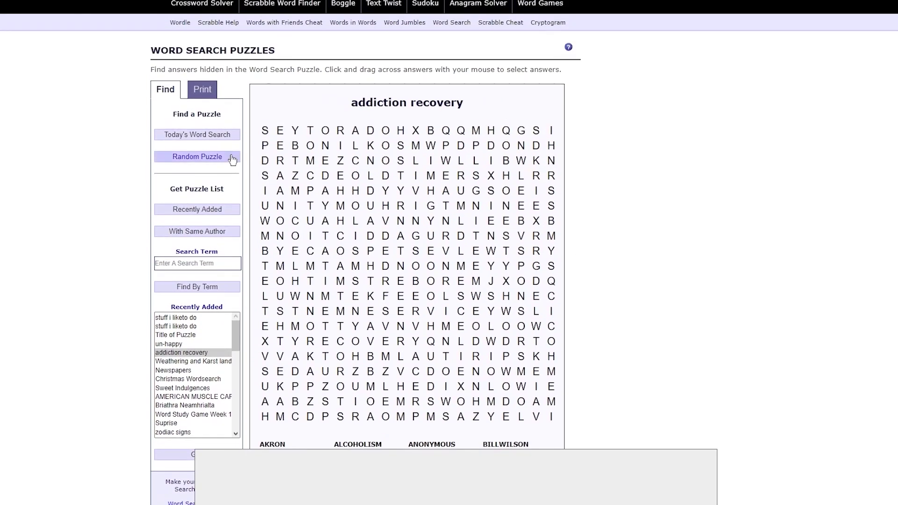
Step: Browse the full list of recently added puzzle topics for possible themes
left_click(203, 261)
scroll(129, 295, "down", 3)
scroll(212, 231, "up", 3)
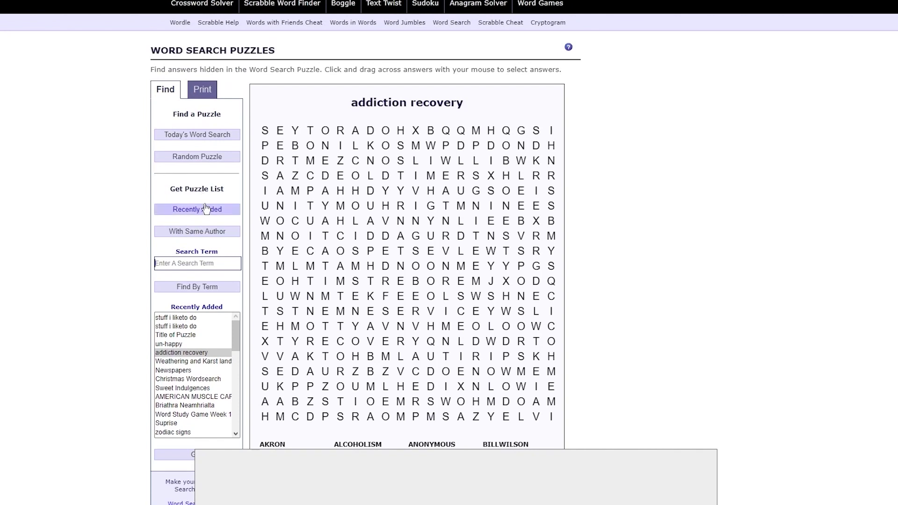
scroll(196, 335, "down", 5)
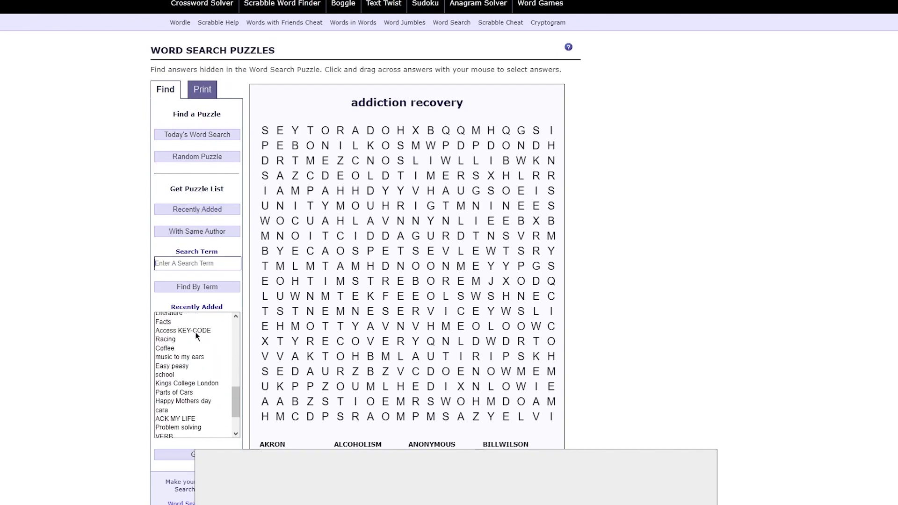
scroll(197, 328, "up", 5)
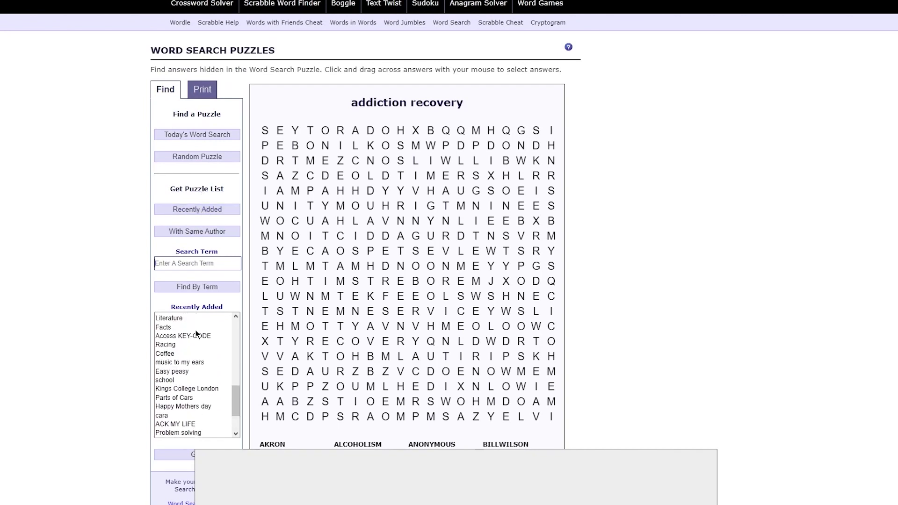
Step: Search the puzzle collection for the term "horror"
left_click(198, 267)
type("horror")
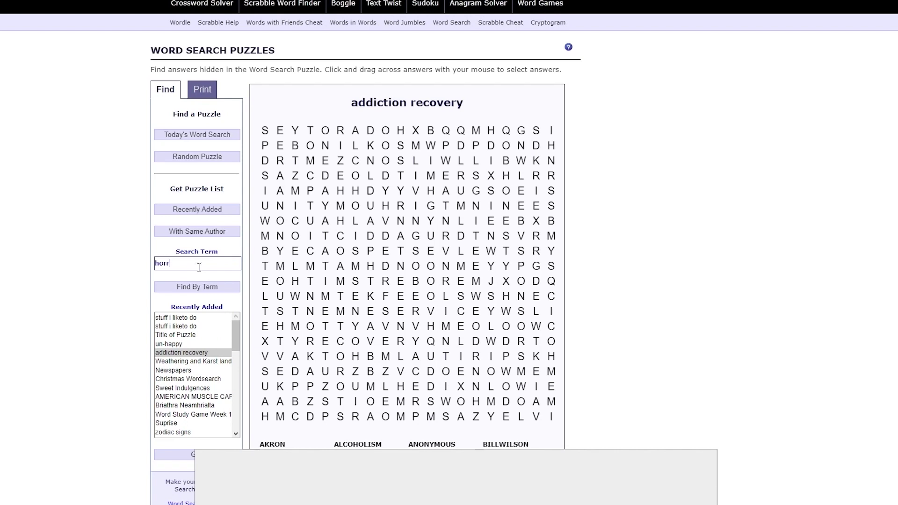
left_click(204, 287)
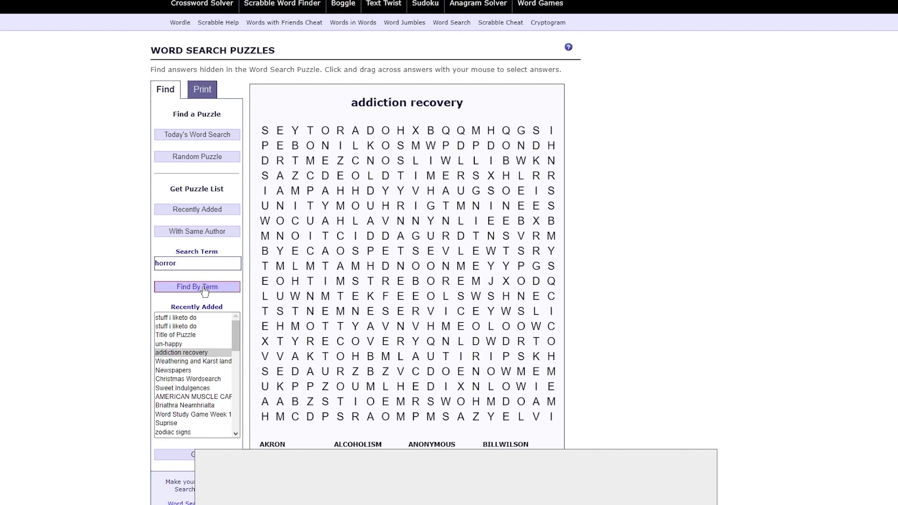
scroll(692, 268, "down", 1)
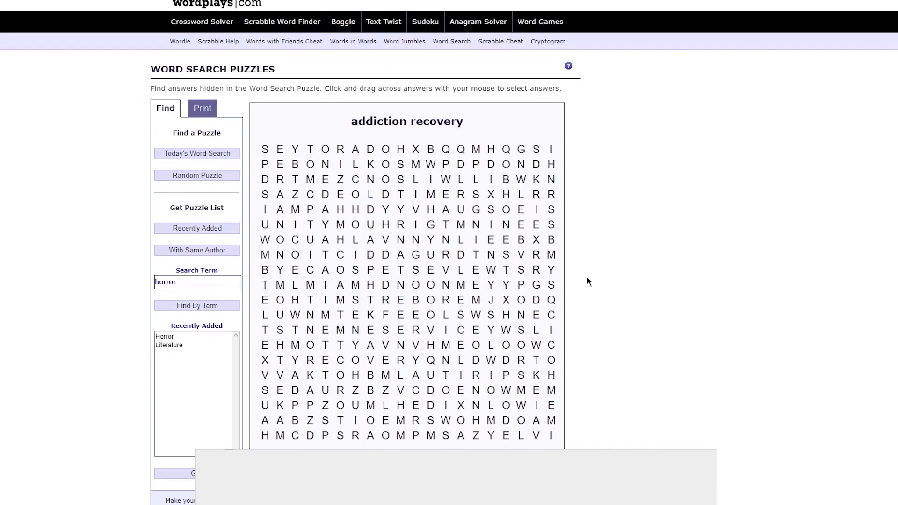
Step: Open the Horror puzzle and generate its printable PDF version in a new tab
left_click(174, 318)
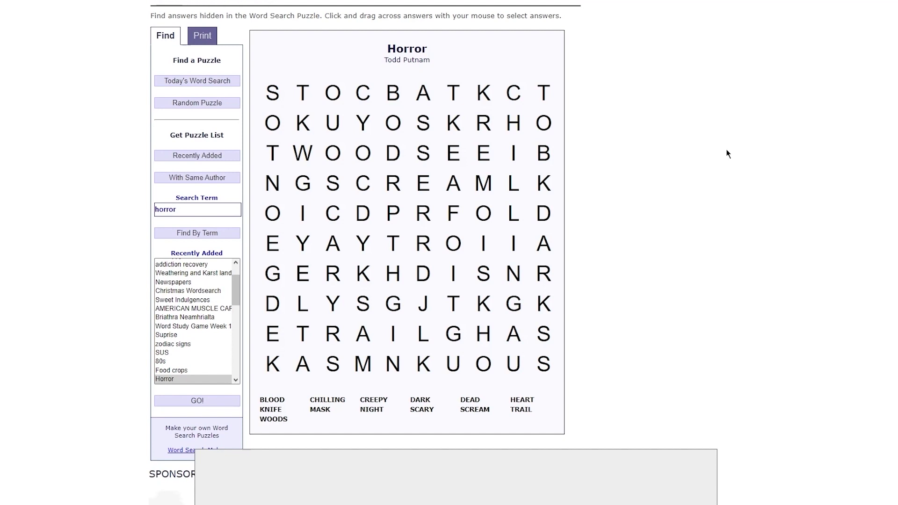
left_click(205, 38)
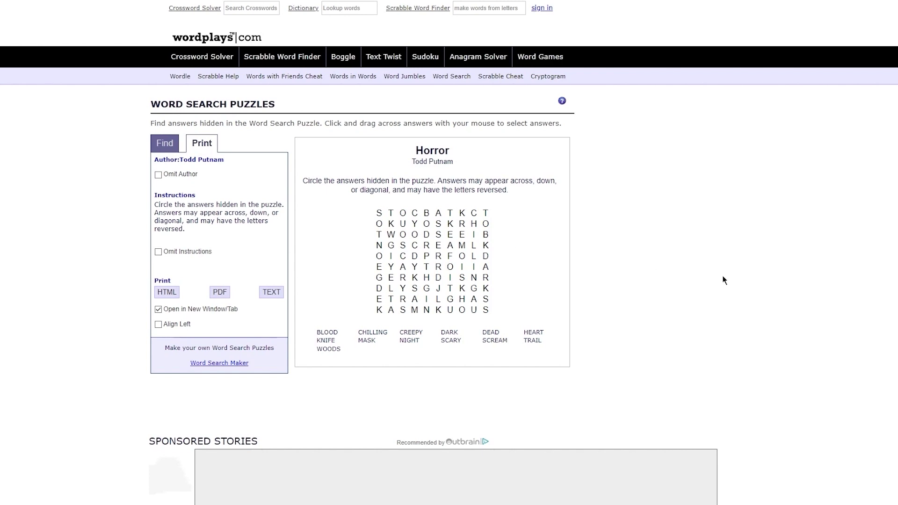
right_click(227, 292)
left_click(75, 262)
left_click(213, 292)
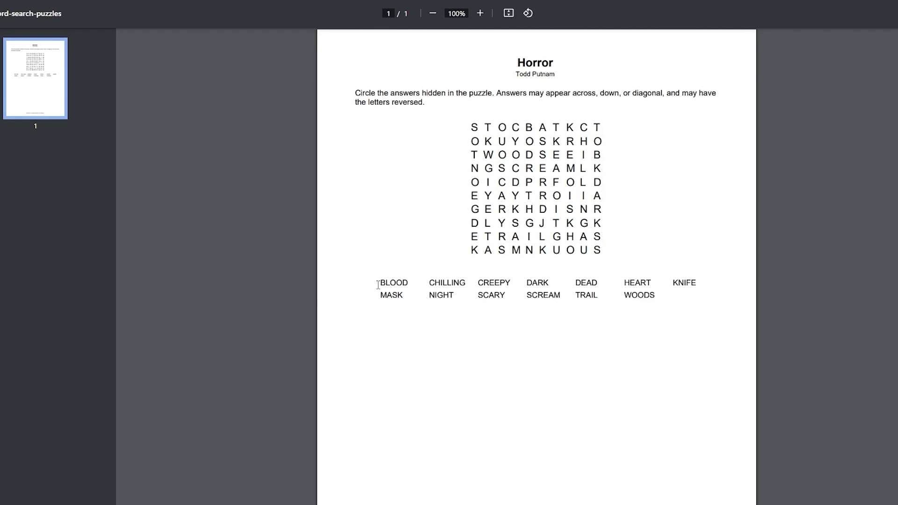
Step: Copy the complete word list, BLOOD through WOODS, from beneath the Horror puzzle's grid in the PDF
left_click_drag(377, 285, 661, 306)
right_click(645, 296)
left_click(664, 302)
Step: Switch to the desktop, open New Text Document in Notepad and replace its whole content with the copied horror words
key("super+d")
right_click(541, 276)
mouse_move(604, 367)
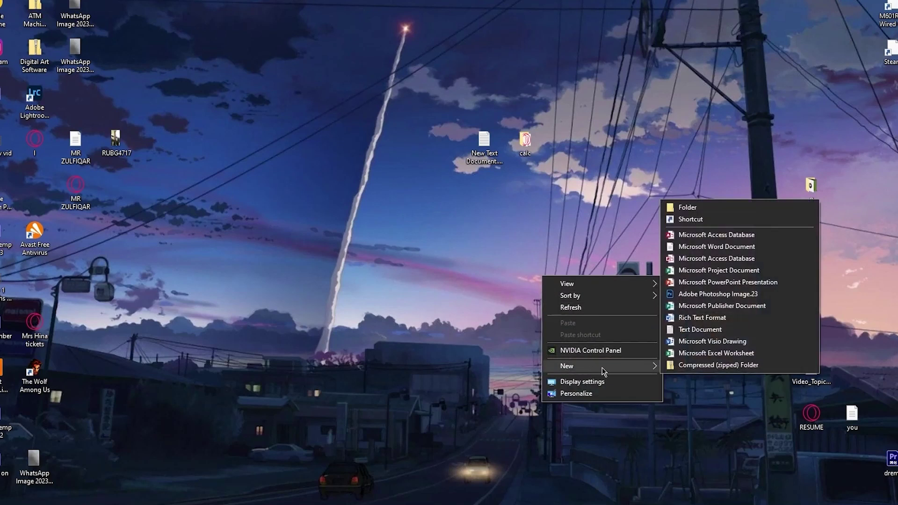
left_click(451, 187)
double_click(483, 141)
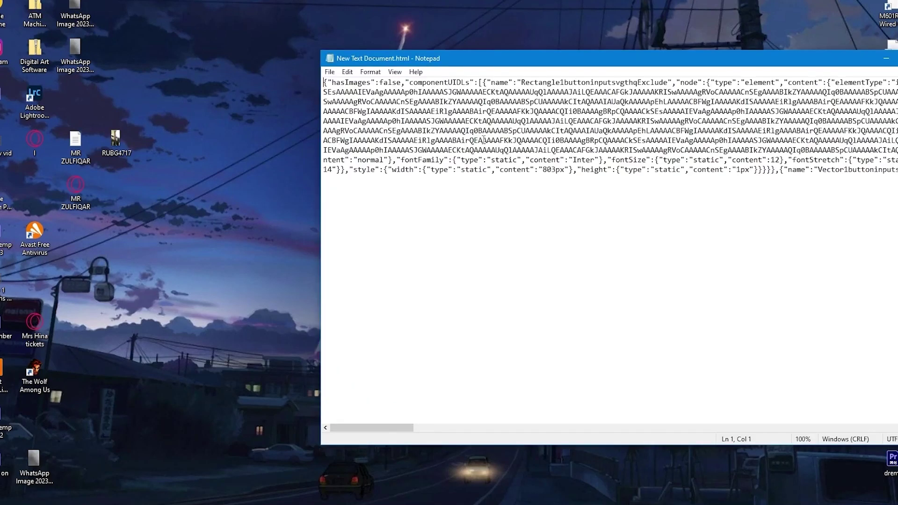
key("ctrl+a")
key("BackSpace")
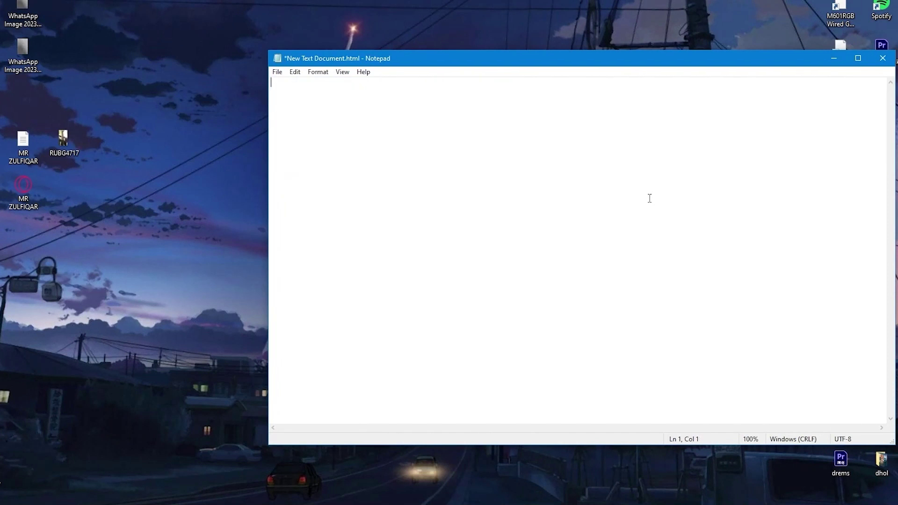
key("ctrl+v")
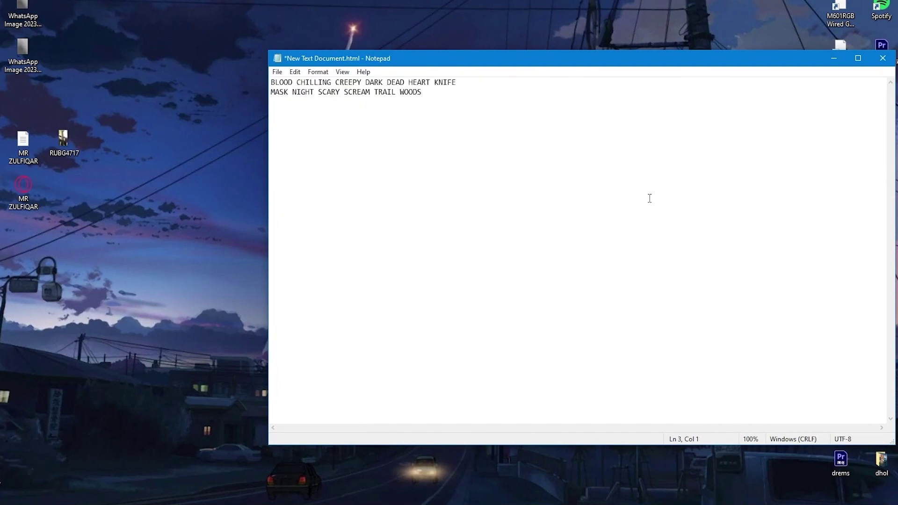
Step: Split the pasted horror words so that BLOOD through NIGHT each stand on their own line
left_click(294, 83)
key("Return")
key("Down")
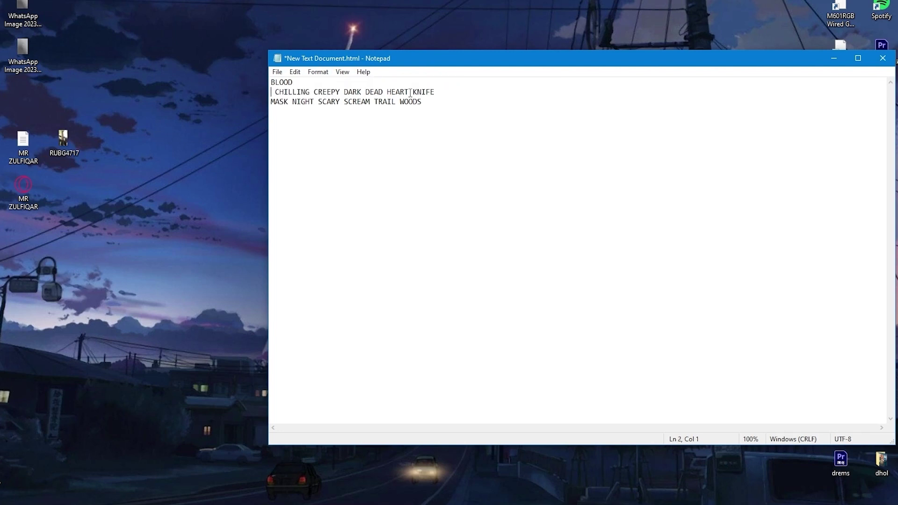
key("Return")
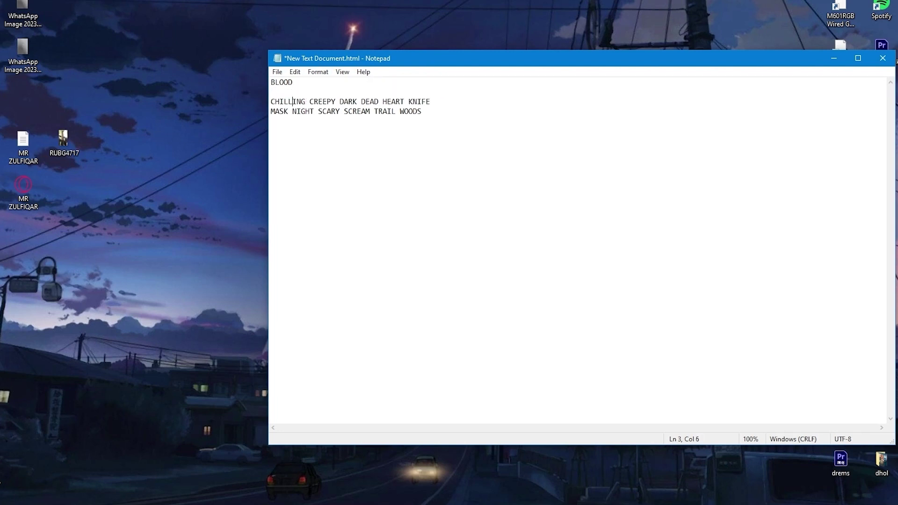
key("Return")
key("Delete")
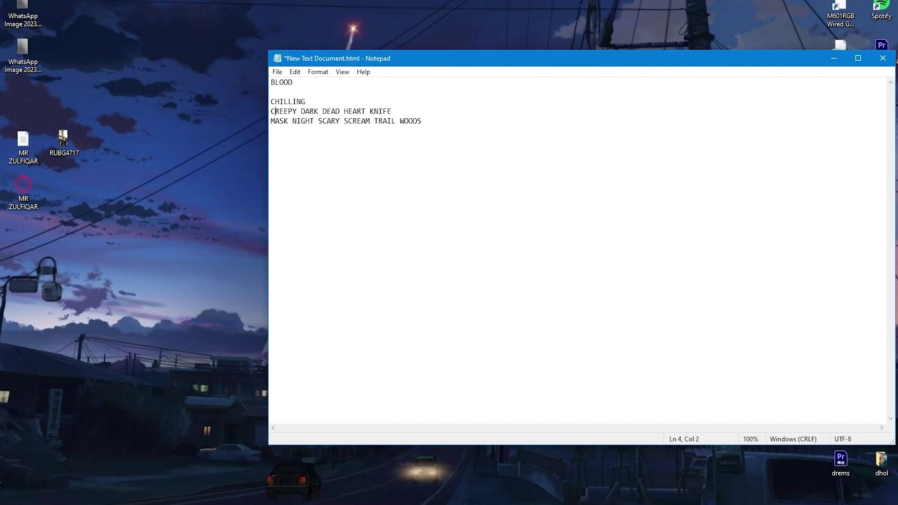
key("Return")
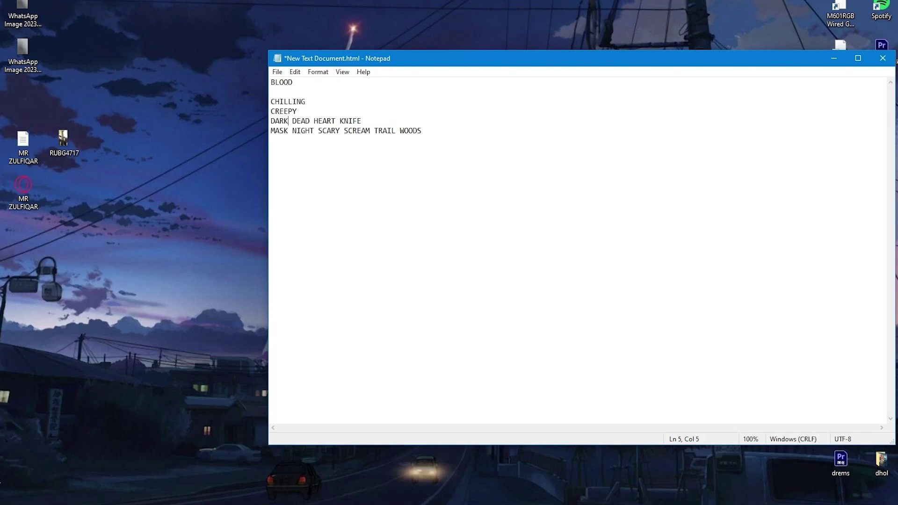
key("Right")
key("Right")
key("Return")
key("Return")
key("Right")
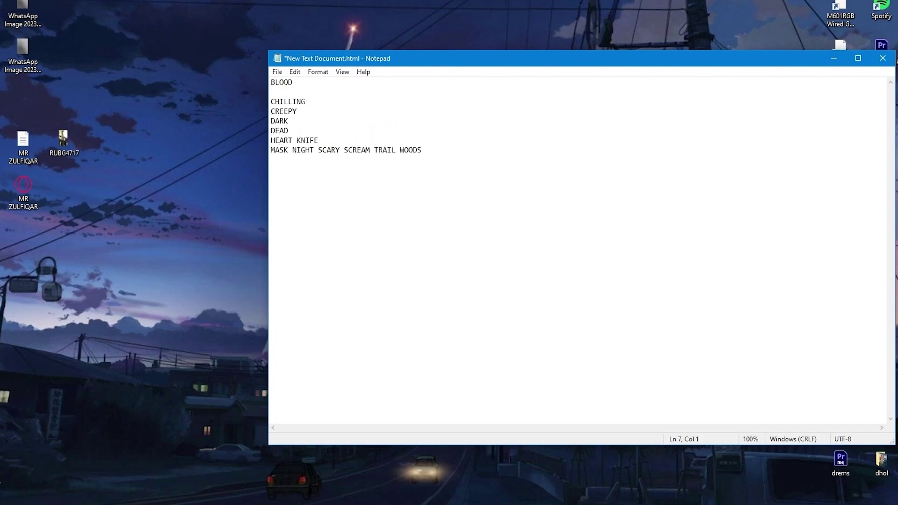
key("Return")
key("Right")
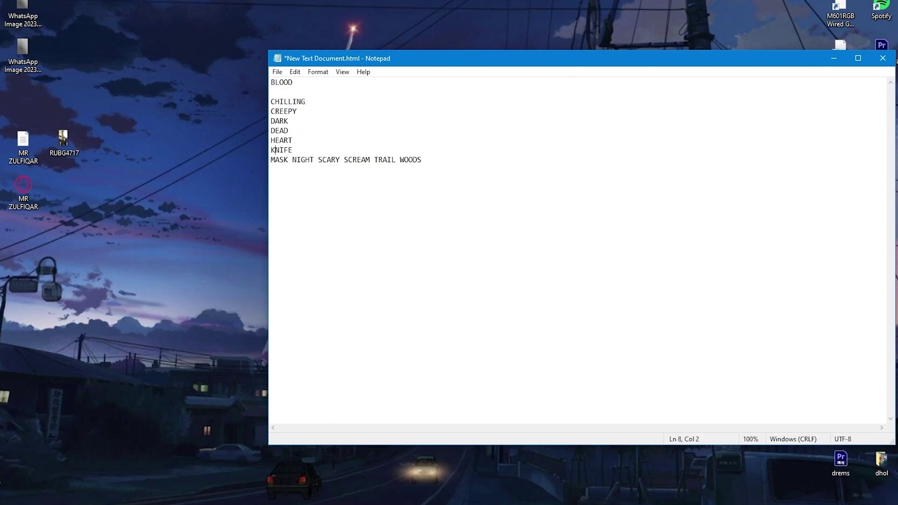
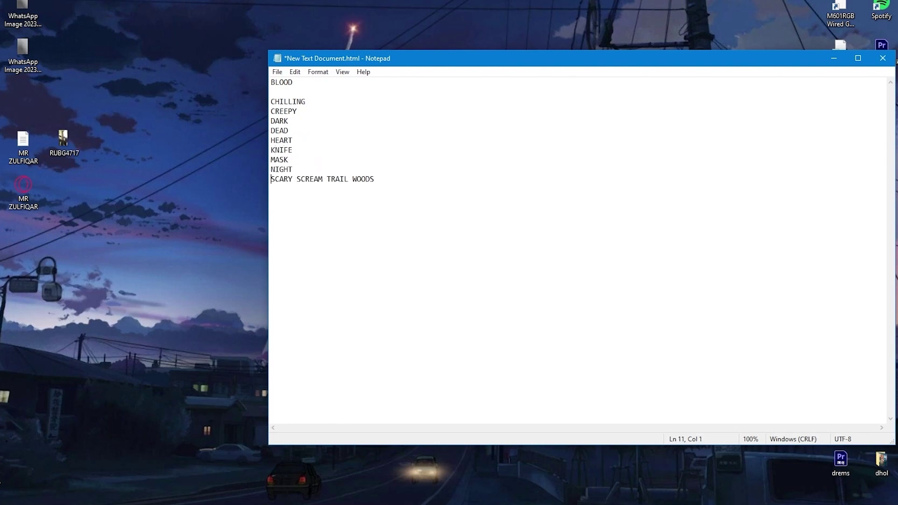
Step: Put SCARY, SCREAM, TRAIL and WOODS on separate lines and remove the empty line below BLOOD
key("Delete")
key("Return")
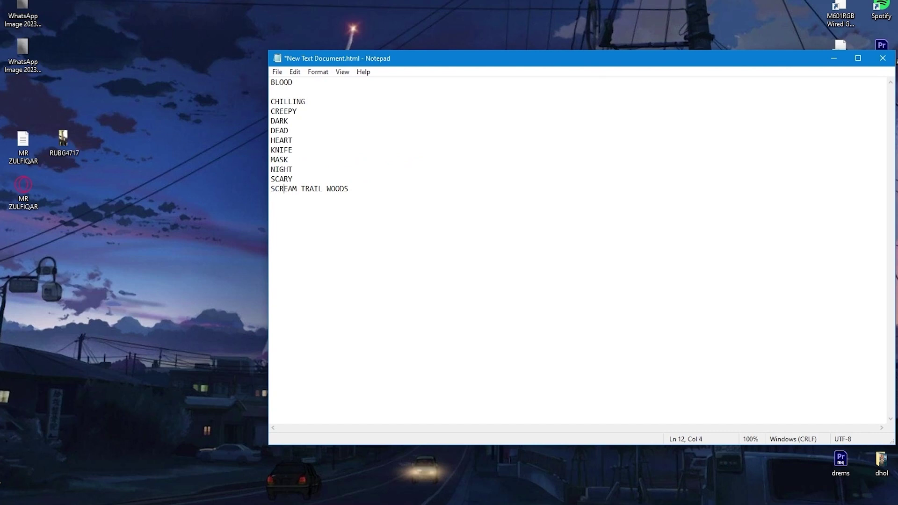
key("Delete")
key("Return")
key("Return")
left_click(285, 92)
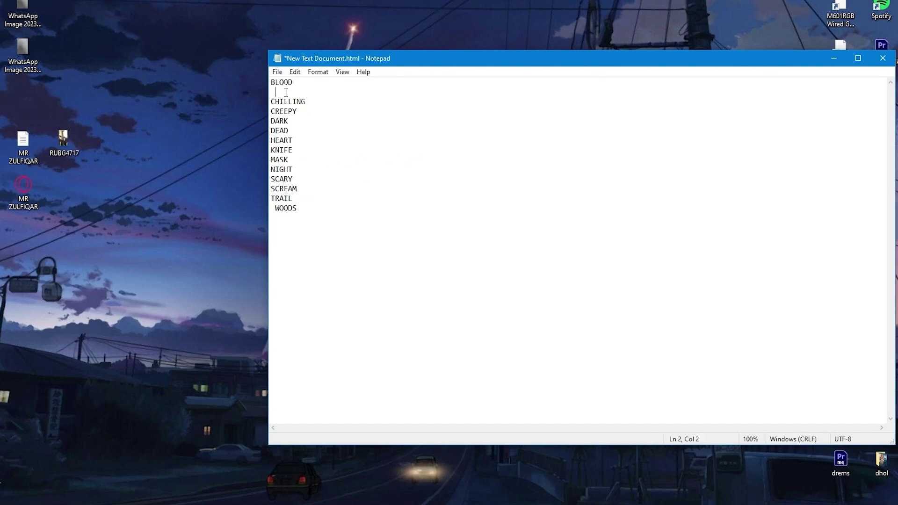
key("BackSpace")
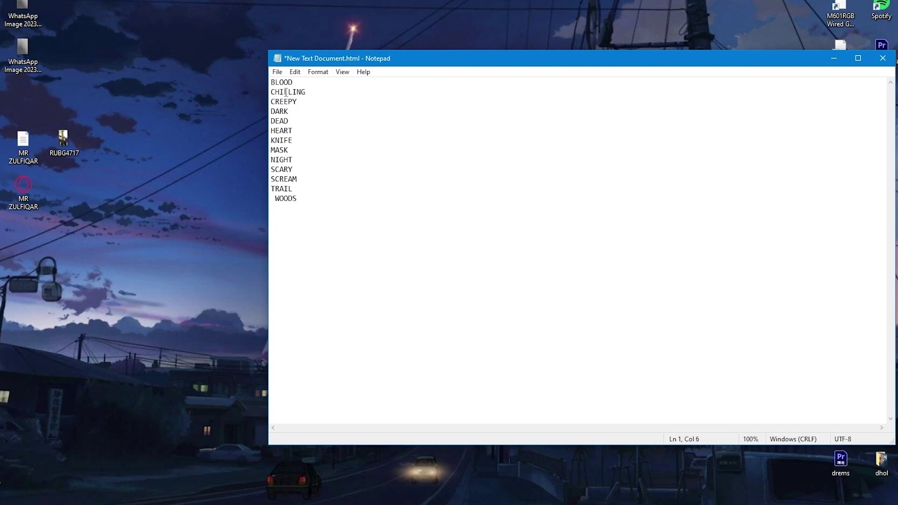
Step: Save the horror word list in the text document and close it
left_click(276, 72)
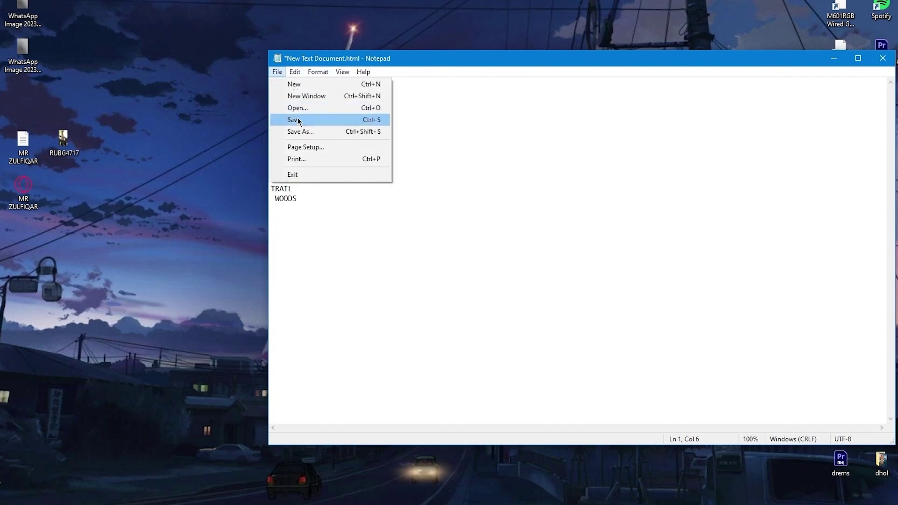
left_click(298, 121)
left_click(883, 58)
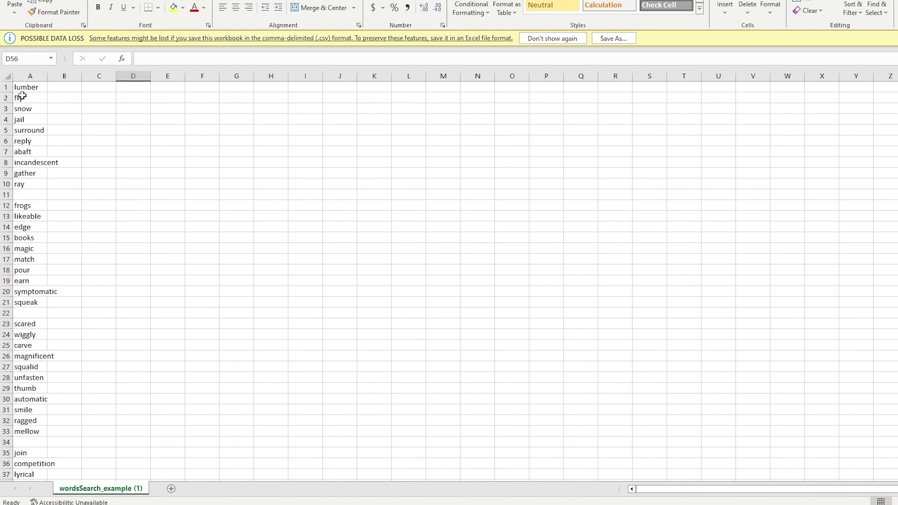
Step: Examine how the words in column A of the wordsSearch_example sheet are grouped, down to the first free rows
left_click_drag(23, 92, 28, 302)
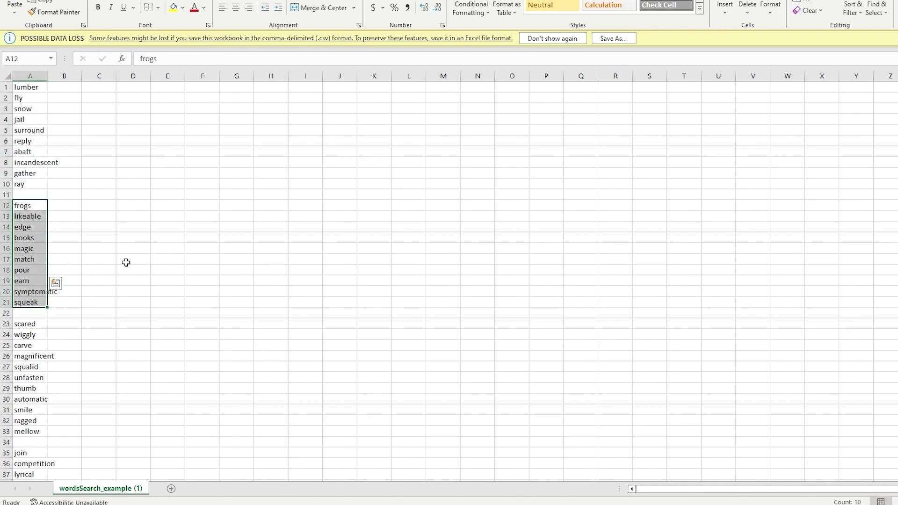
scroll(40, 208, "down", 4)
left_click(36, 188)
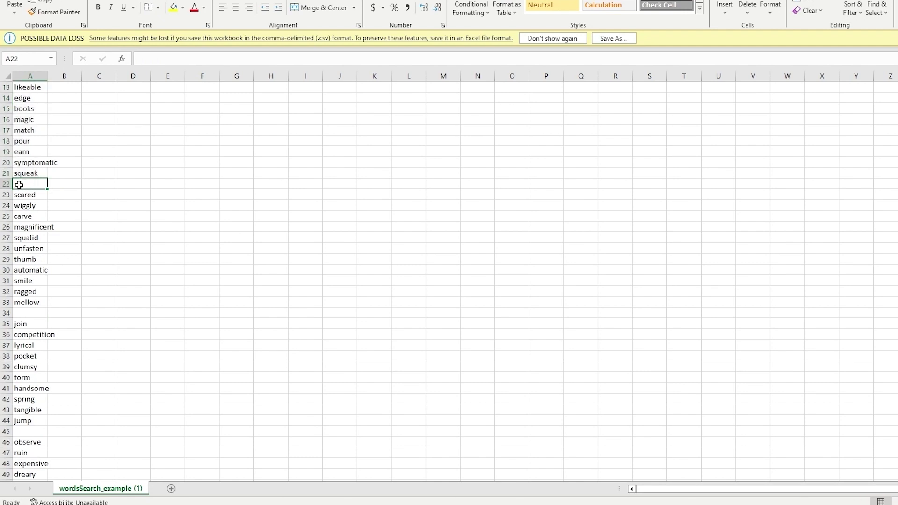
scroll(38, 196, "down", 4)
scroll(38, 196, "down", 11)
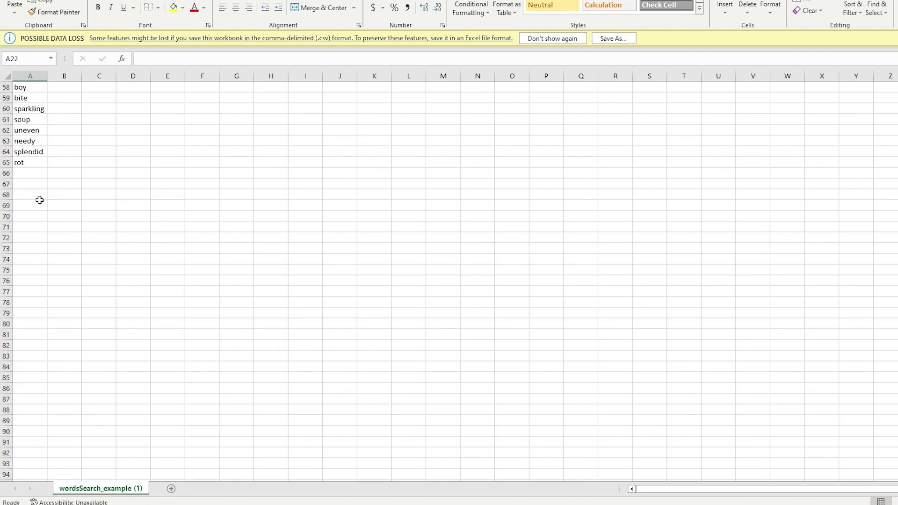
left_click(22, 187)
Step: Reopen New Text Document from the desktop, copy the ten words BLOOD through SCARY and return to the Excel sheet
left_click(866, 1)
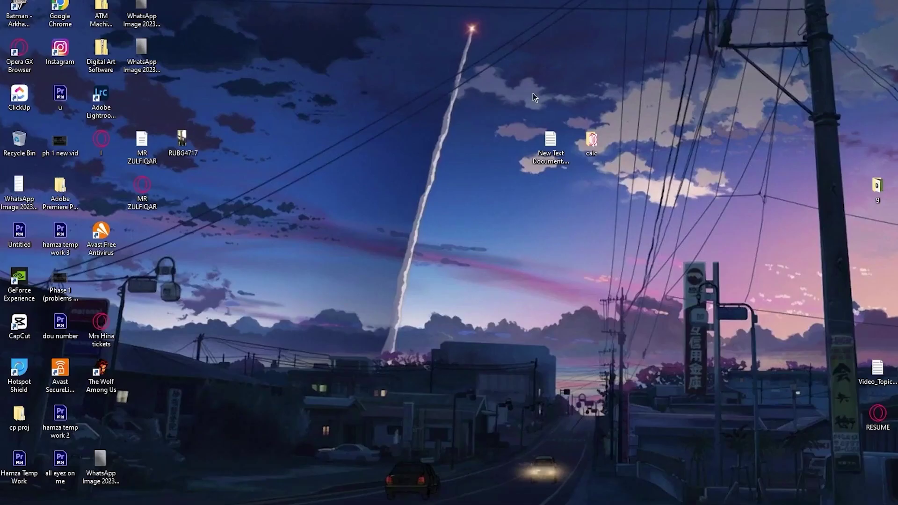
double_click(550, 143)
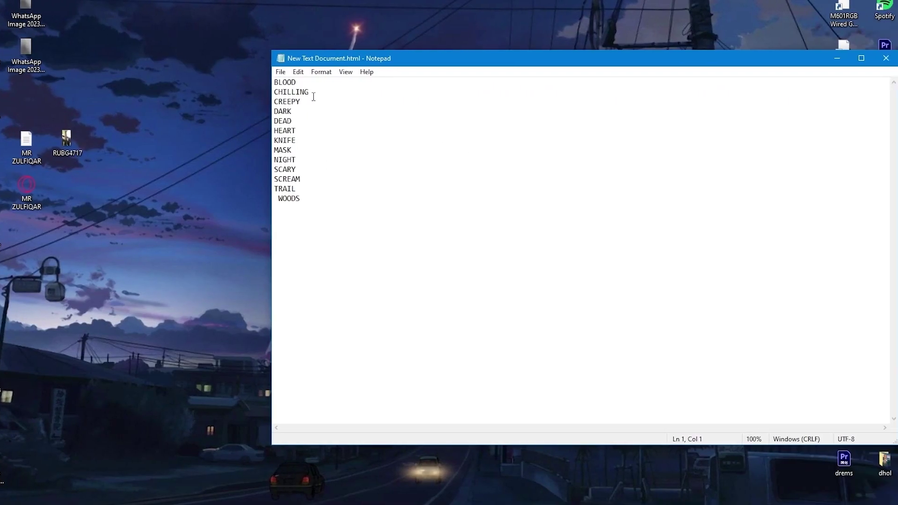
left_click_drag(274, 82, 298, 158)
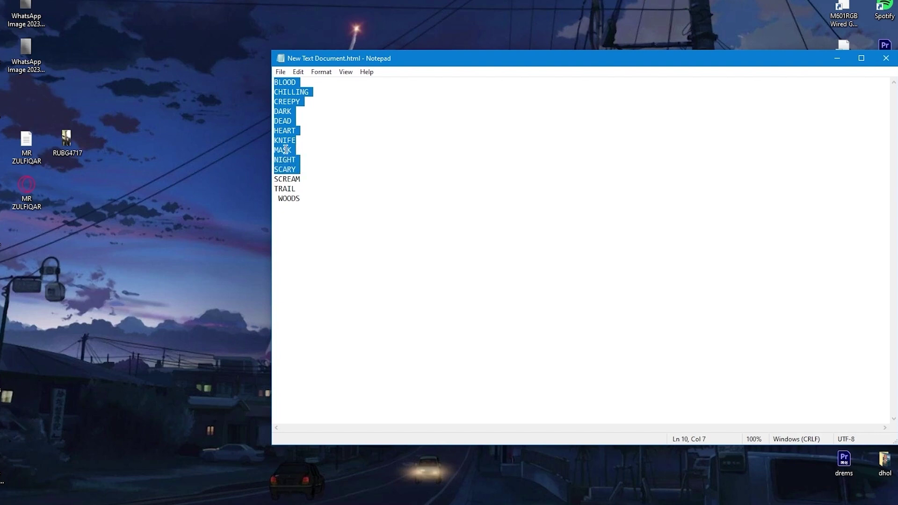
right_click(298, 157)
left_click(327, 184)
key("alt+Tab")
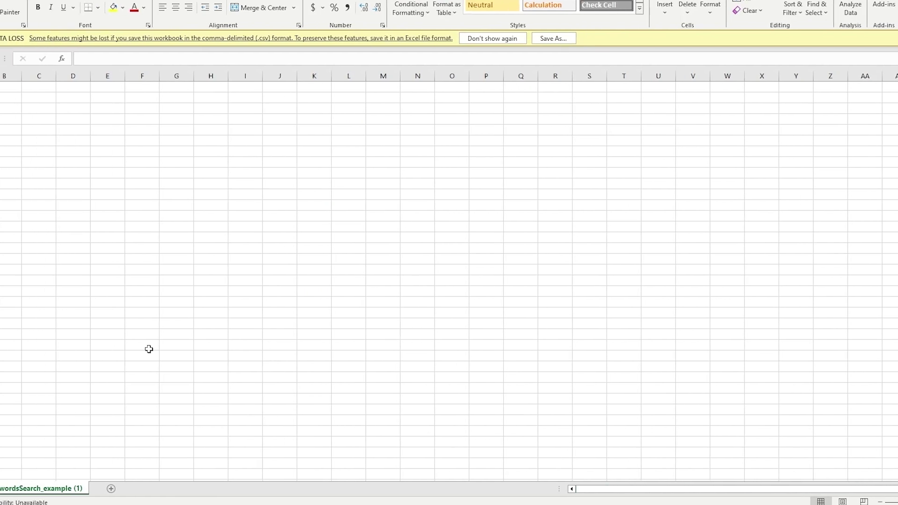
Step: Try to paste the ten horror words while editing inside cell A67, and undo the entry
double_click(22, 183)
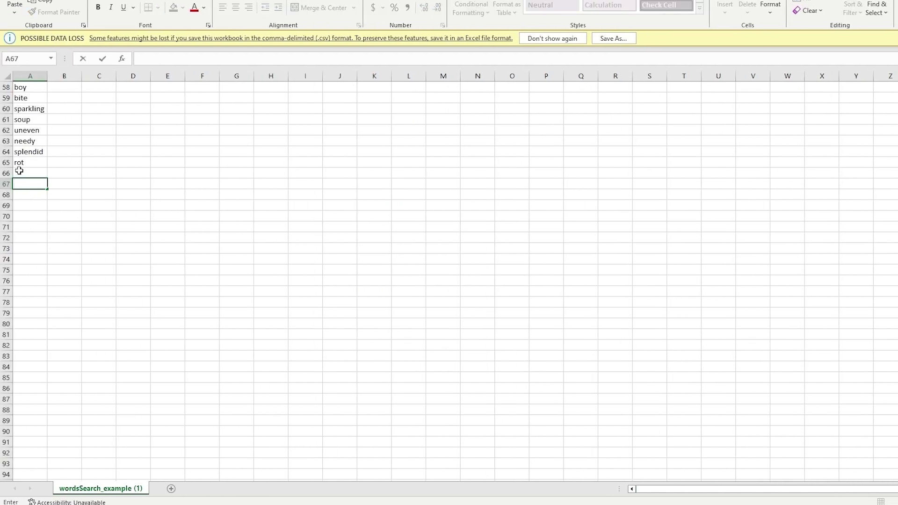
key("ctrl+v")
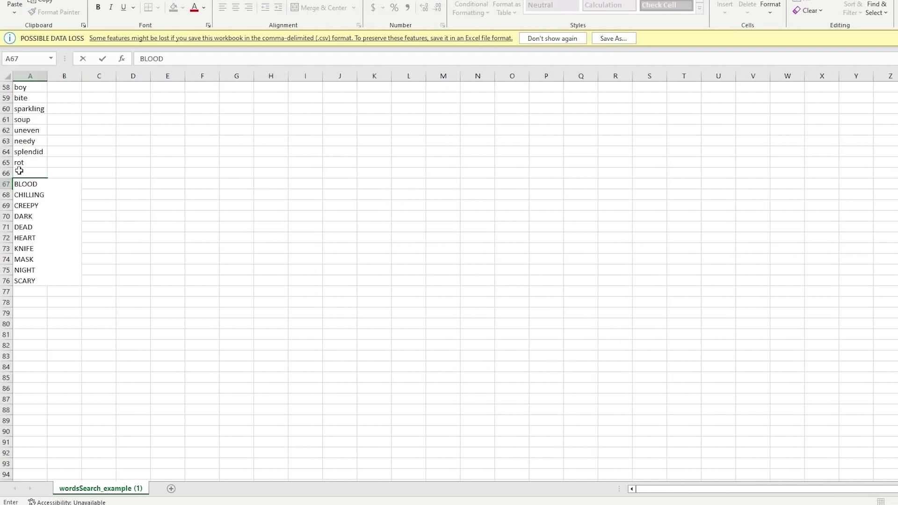
left_click(148, 228)
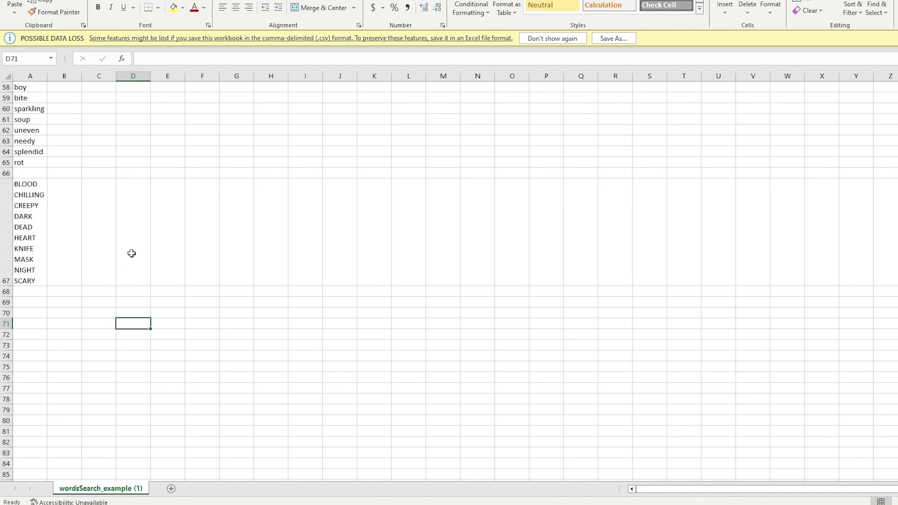
key("ctrl+z")
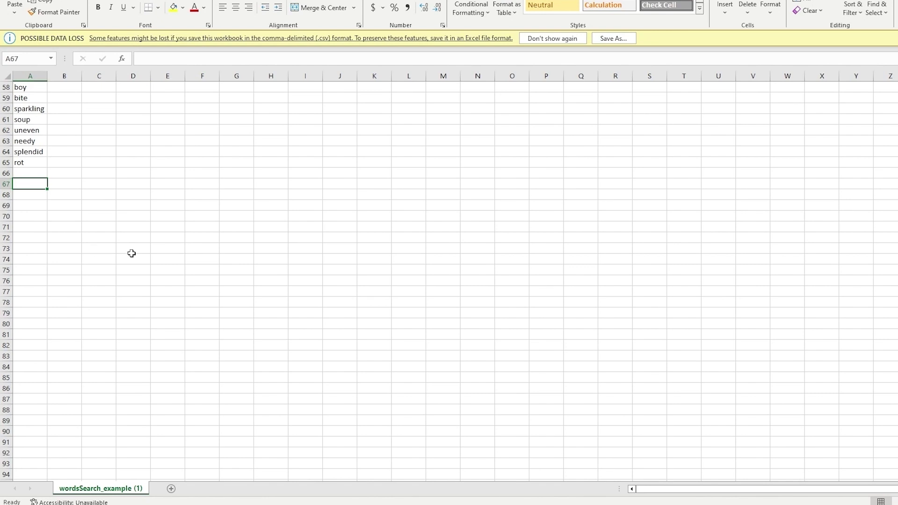
Step: Paste the ten horror words into column A starting at cell A67, one word per row, keeping row 66 blank
scroll(172, 151, "up", 14)
scroll(56, 112, "up", 5)
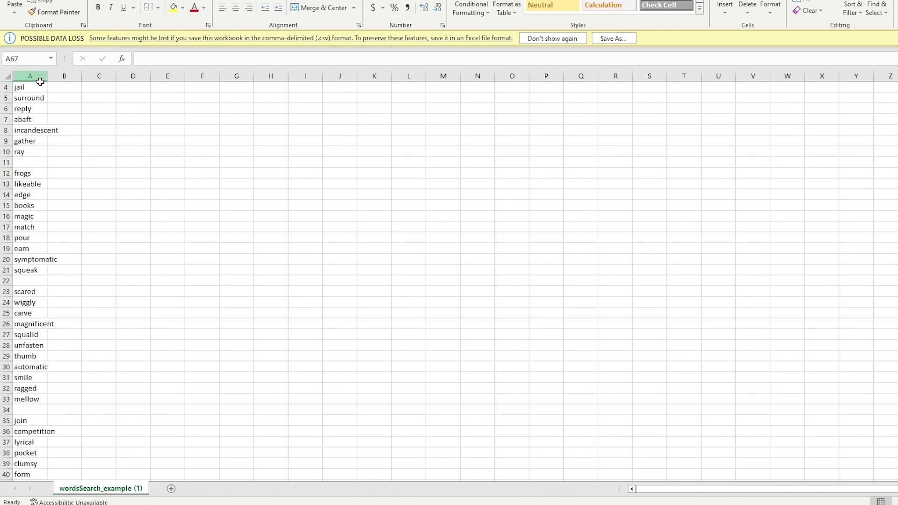
scroll(41, 107, "down", 19)
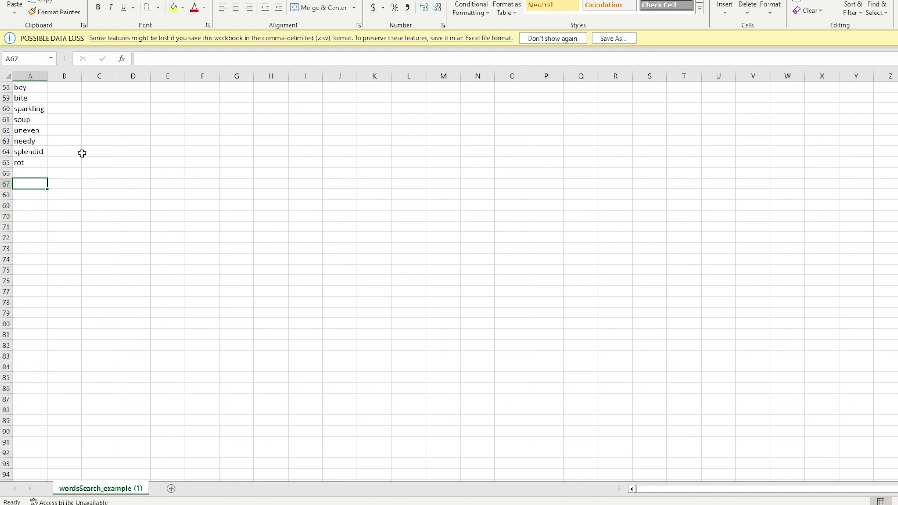
right_click(22, 185)
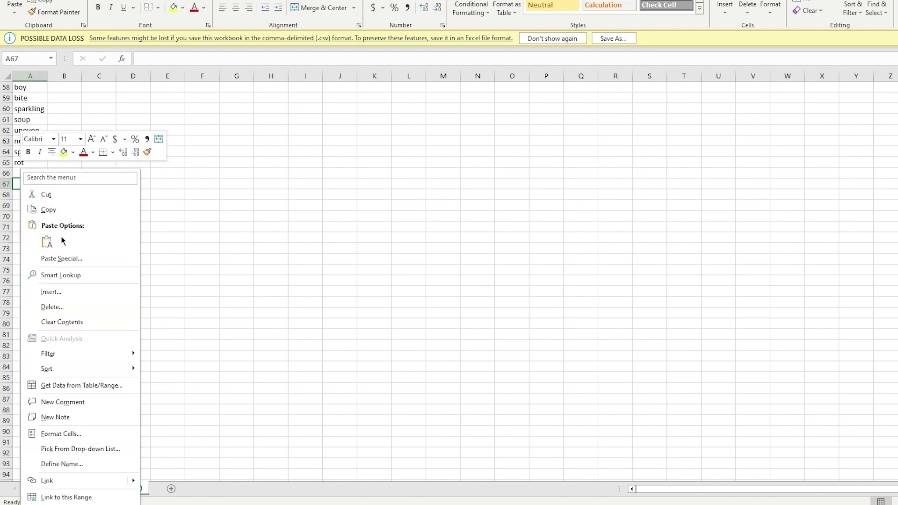
left_click(47, 241)
left_click(91, 215)
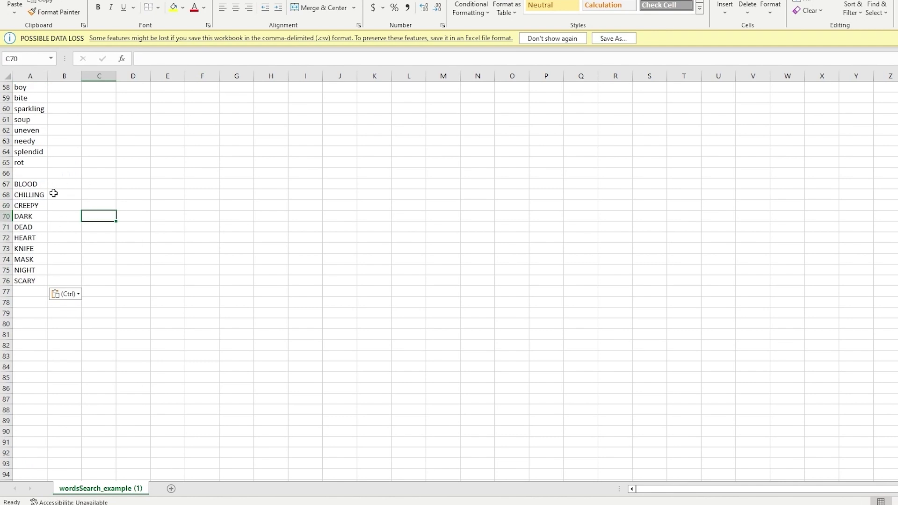
Step: Review the word groups in column A from the earlier rows down to the added horror words
scroll(57, 183, "up", 2)
scroll(57, 184, "up", 15)
scroll(57, 184, "down", 13)
scroll(57, 183, "down", 7)
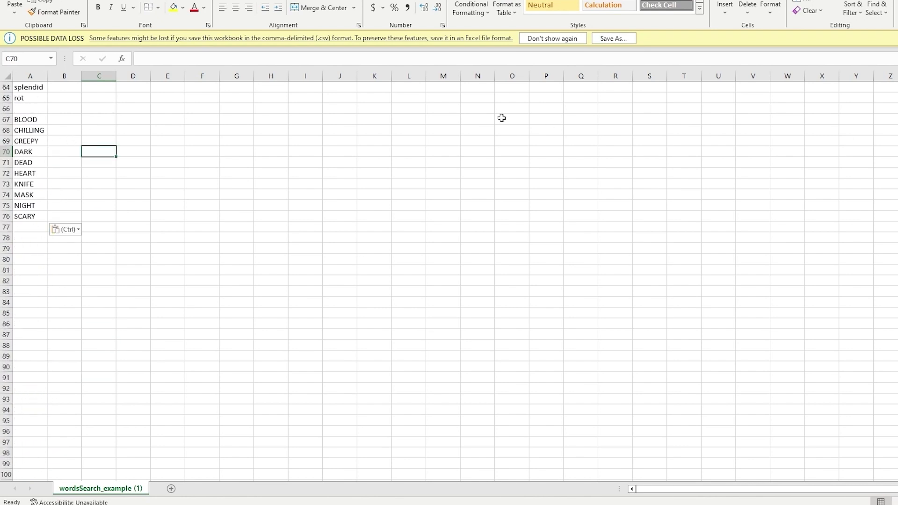
Step: Switch from the Excel word list to the Opera window showing word-search-puzzles
key("Escape")
left_click(757, 435)
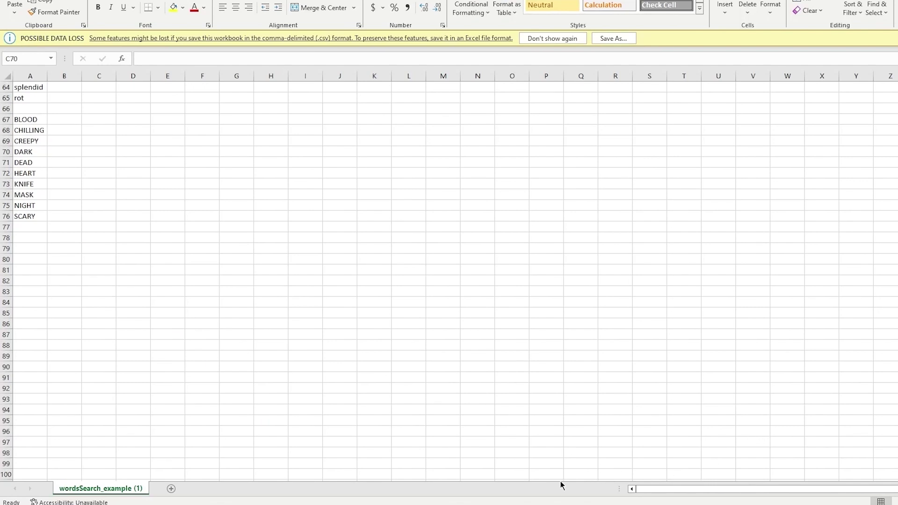
mouse_move(542, 504)
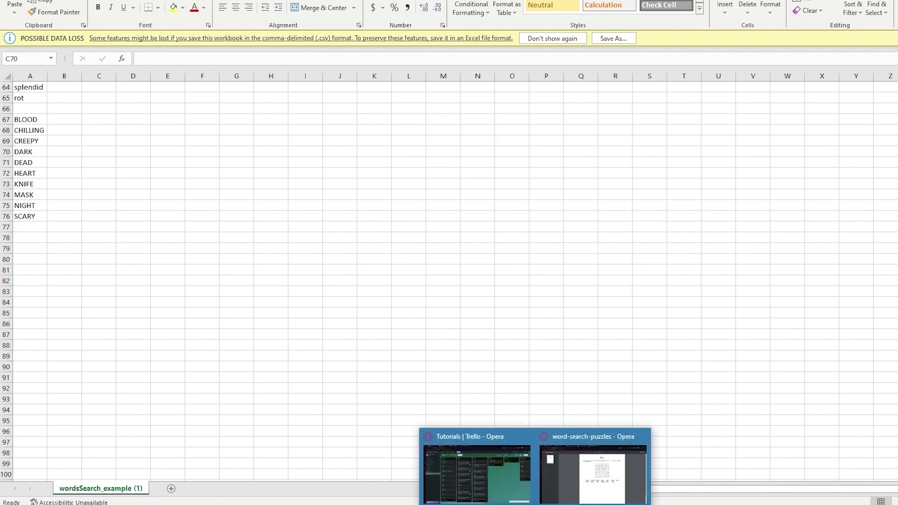
left_click(596, 470)
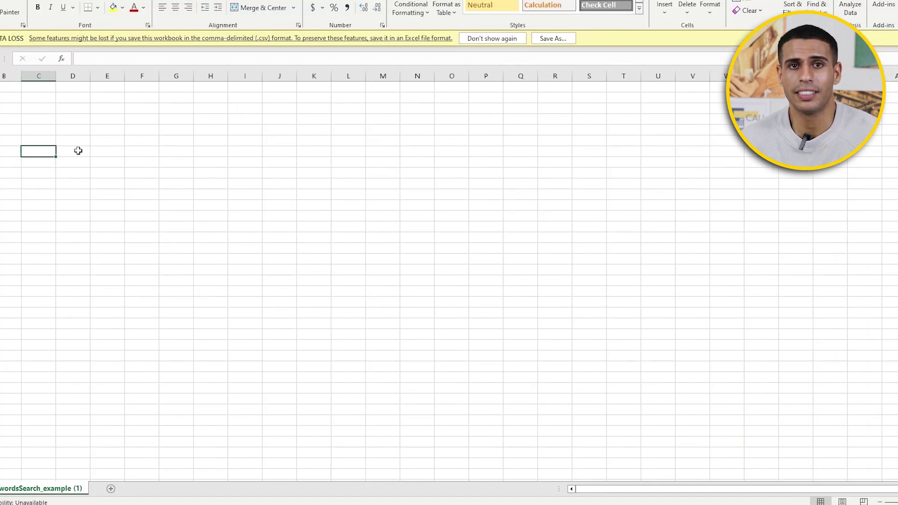
Step: Check how the word groups in column A are separated by blank rows, from row 1 down to SCARY in row 76
scroll(73, 140, "up", 10)
scroll(59, 142, "up", 10)
scroll(52, 142, "down", 3)
scroll(37, 117, "down", 7)
scroll(31, 167, "down", 6)
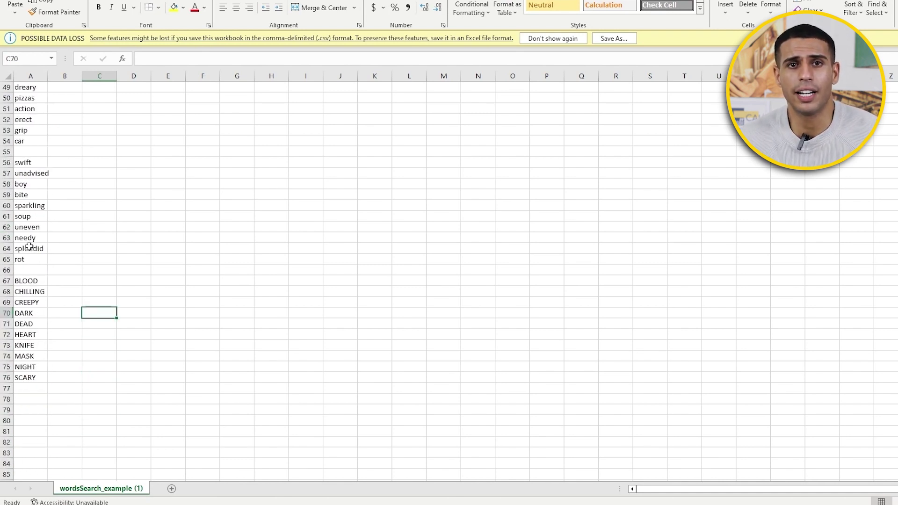
scroll(27, 301, "down", 1)
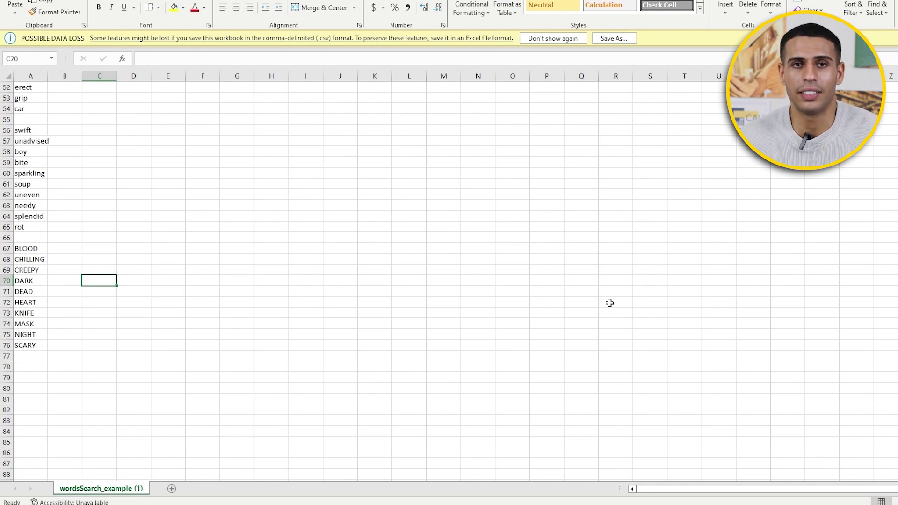
scroll(150, 237, "up", 17)
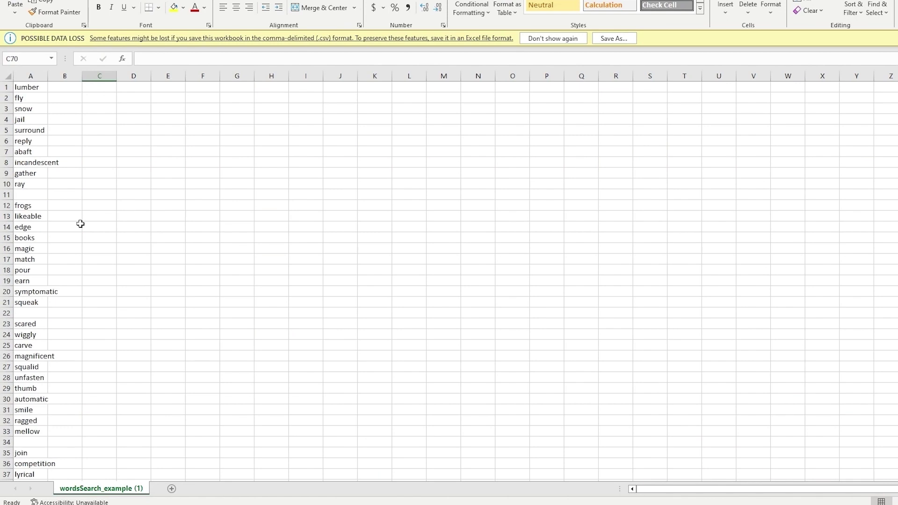
scroll(81, 224, "down", 8)
scroll(120, 228, "down", 13)
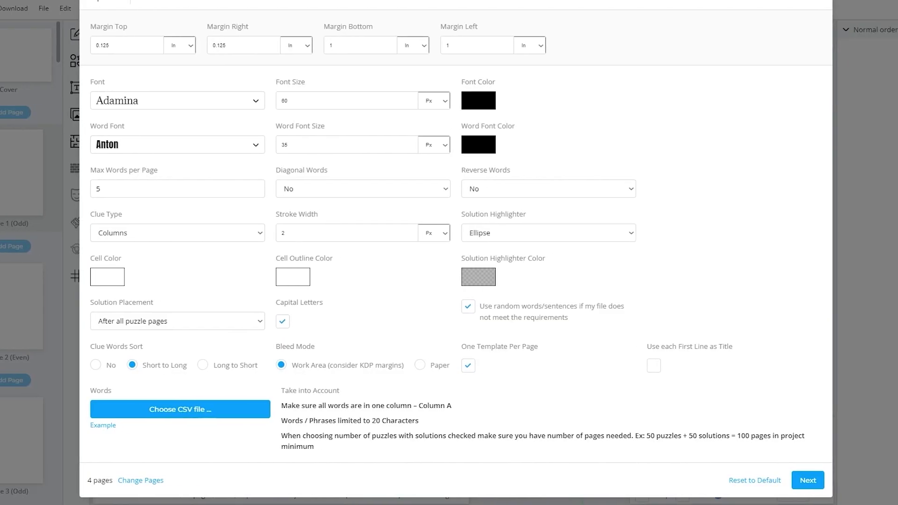
Step: In the WordsSearch template options, set the maximum words per page to 10
double_click(176, 188)
type("10")
left_click(693, 177)
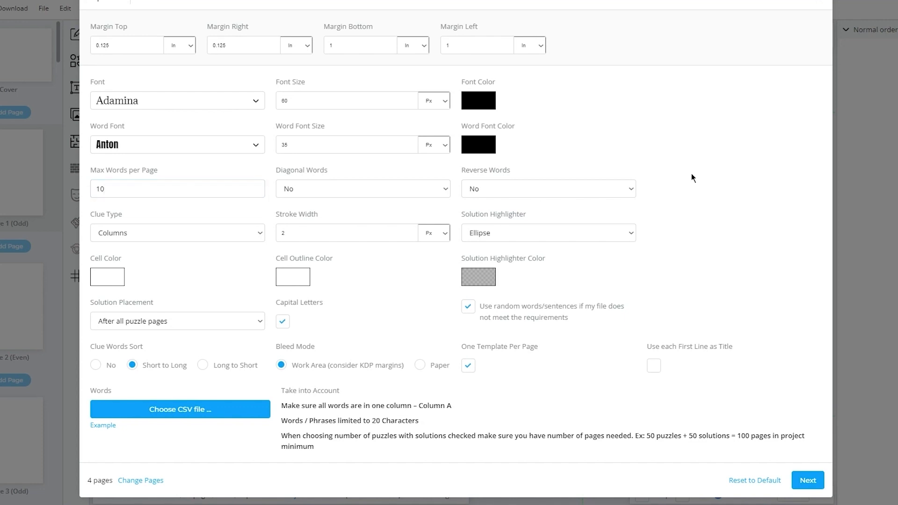
Step: Add pages 5, 6 and 7 to the template's puzzle page selection and return to the WordsSearch options
left_click(130, 481)
left_click(642, 141)
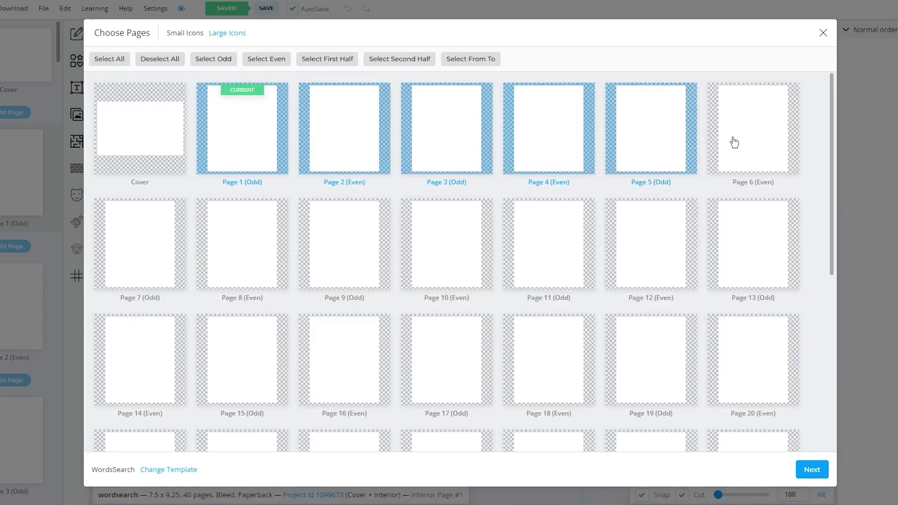
left_click(732, 140)
left_click(136, 271)
left_click(812, 471)
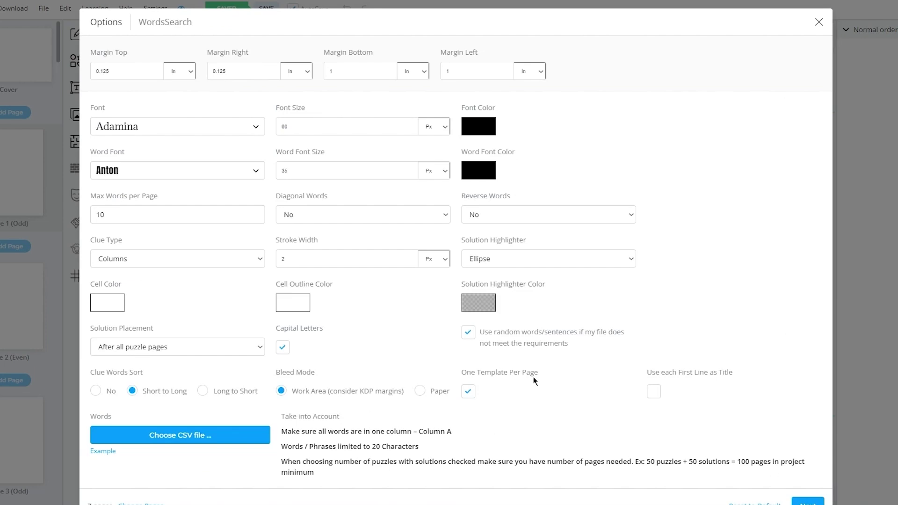
scroll(534, 380, "down", 1)
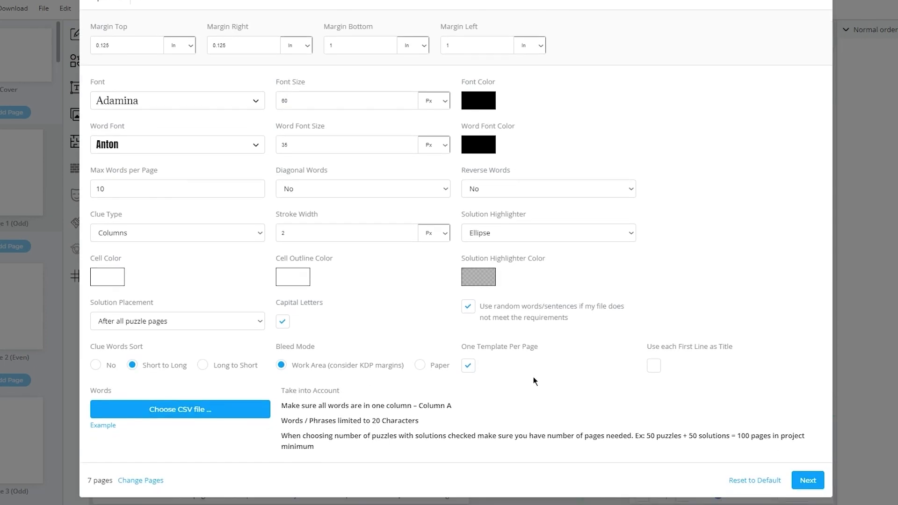
Step: Start choosing the words file, and in Excel select CSV (Comma delimited) as the export file type for the word list
left_click(166, 411)
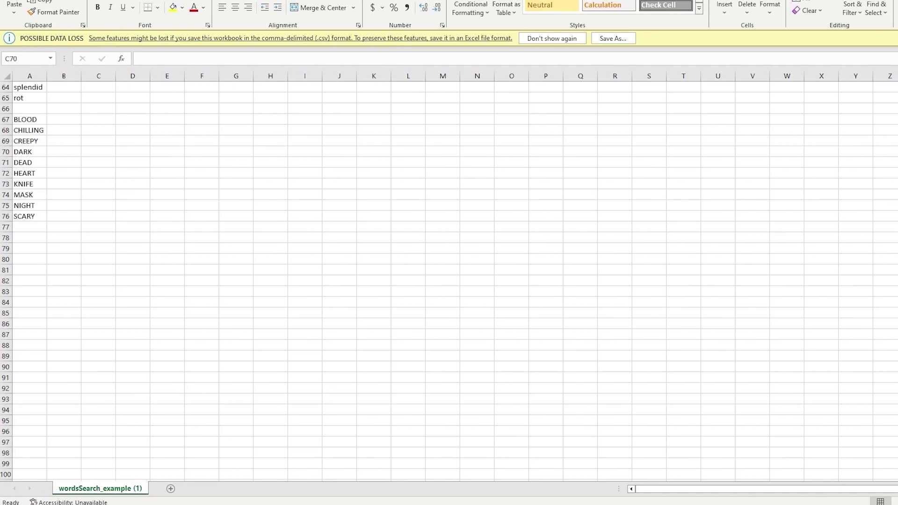
key("alt+f")
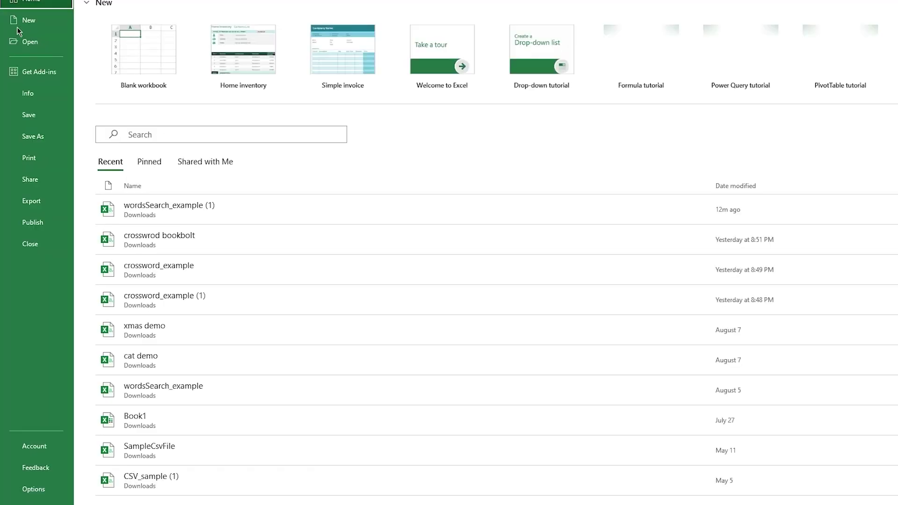
left_click(32, 203)
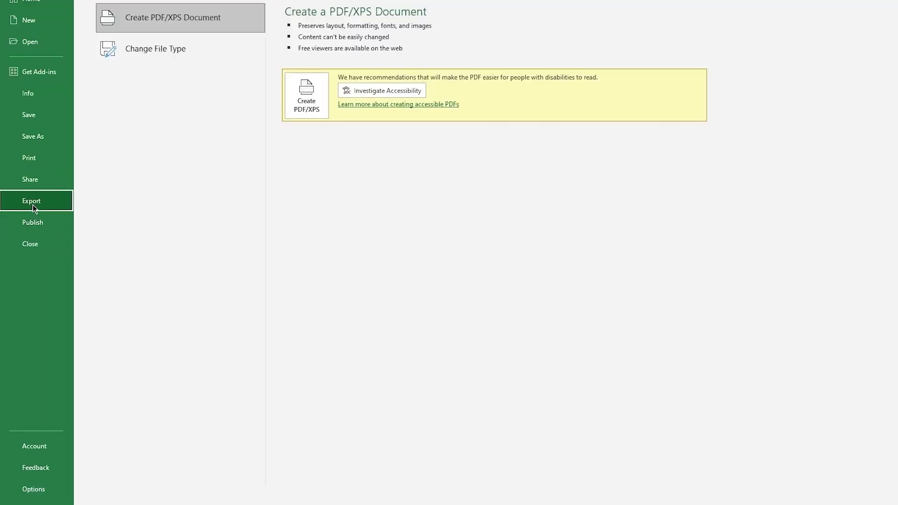
left_click(227, 47)
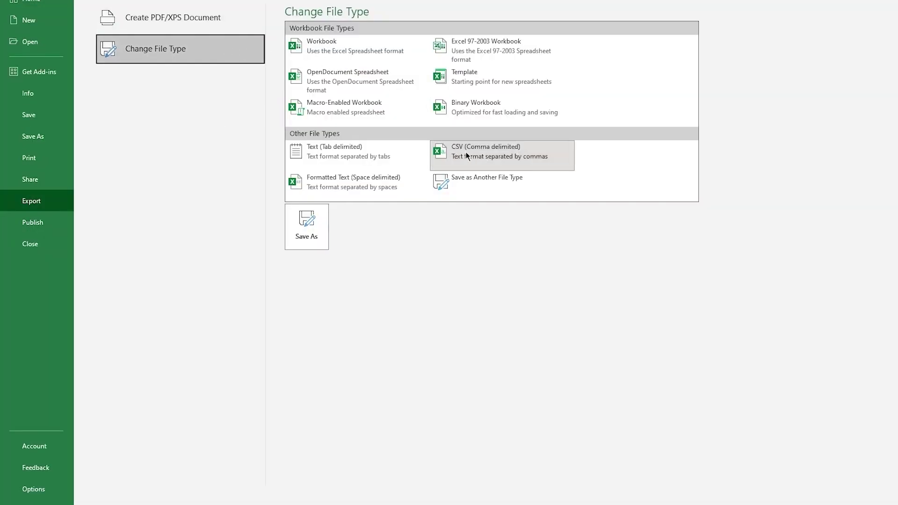
left_click(444, 154)
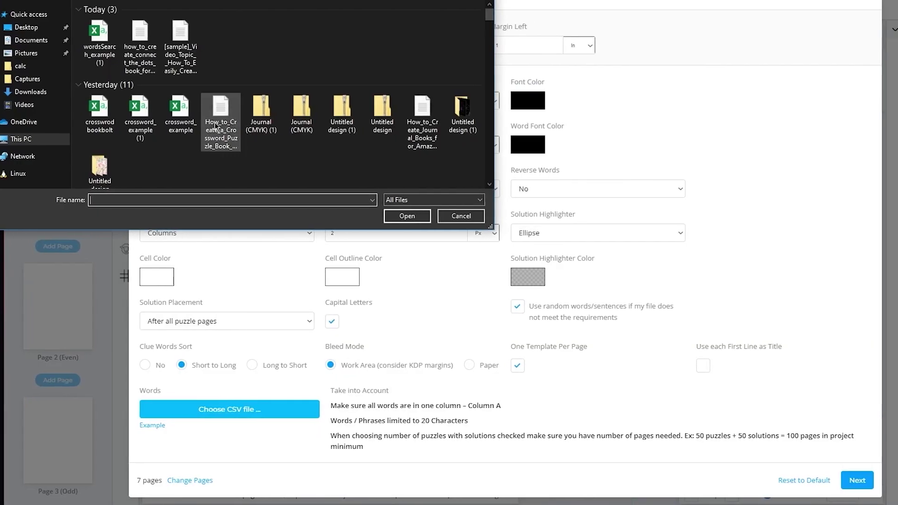
Step: Load wordsSearch_example (1) as the words file and generate the puzzles, placing the solutions on pages 8 to 14
double_click(85, 49)
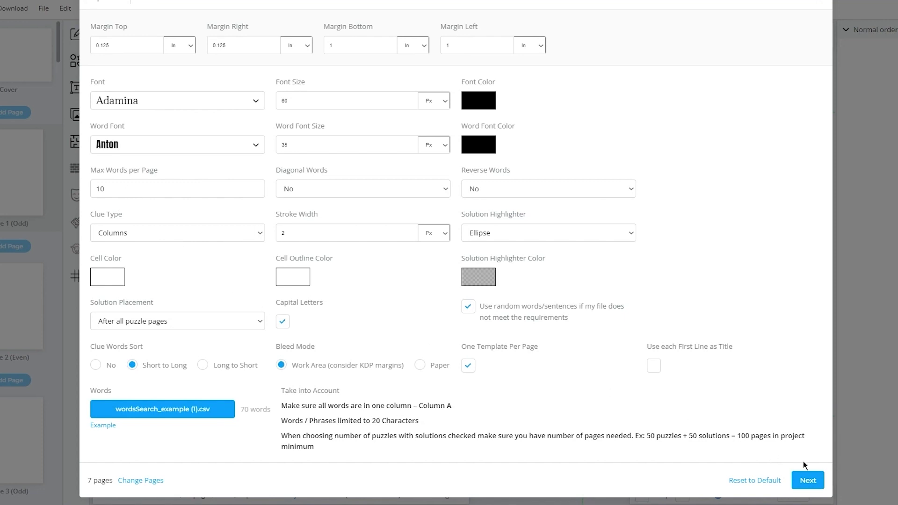
left_click(806, 479)
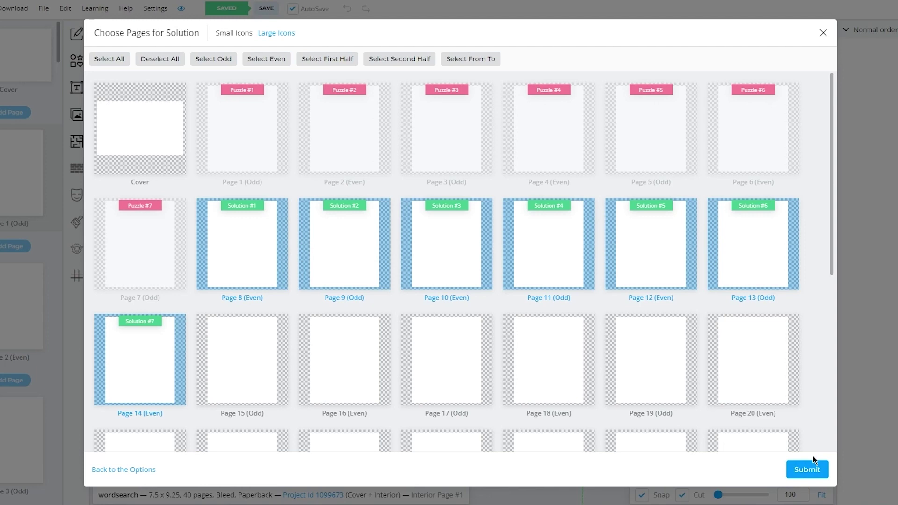
left_click(807, 469)
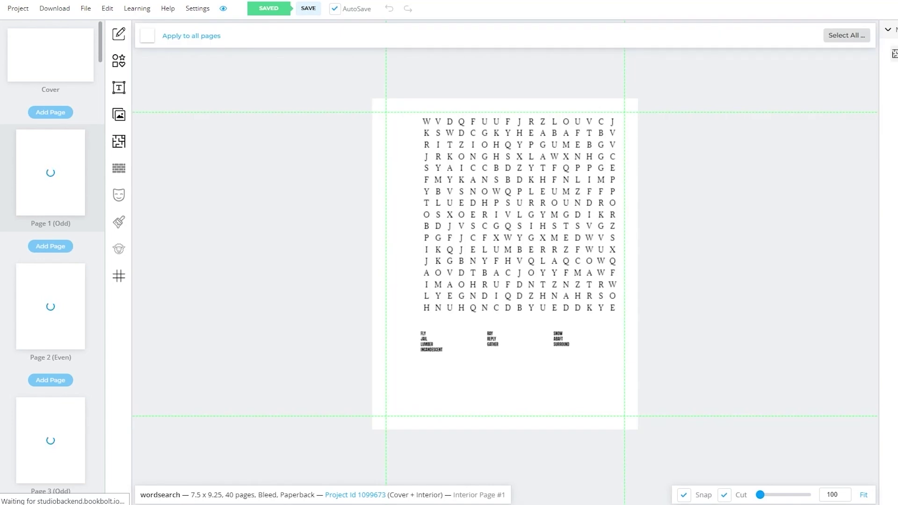
Step: Enlarge the word search puzzle on page 1 so it extends to the page's lower-left corner
left_click(540, 237)
left_click_drag(422, 382, 377, 430)
left_click(685, 360)
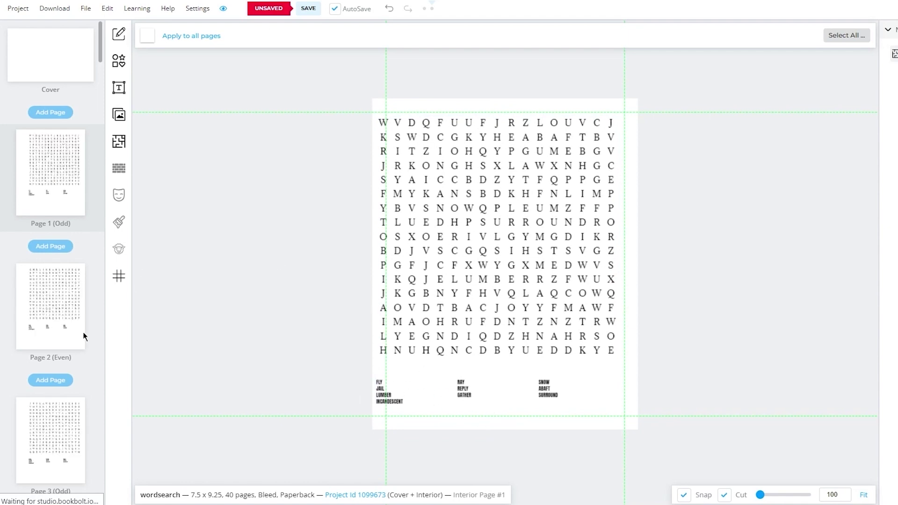
Step: Open page 7 and enlarge its horror word puzzle toward the lower-left margin guides
scroll(51, 315, "down", 15)
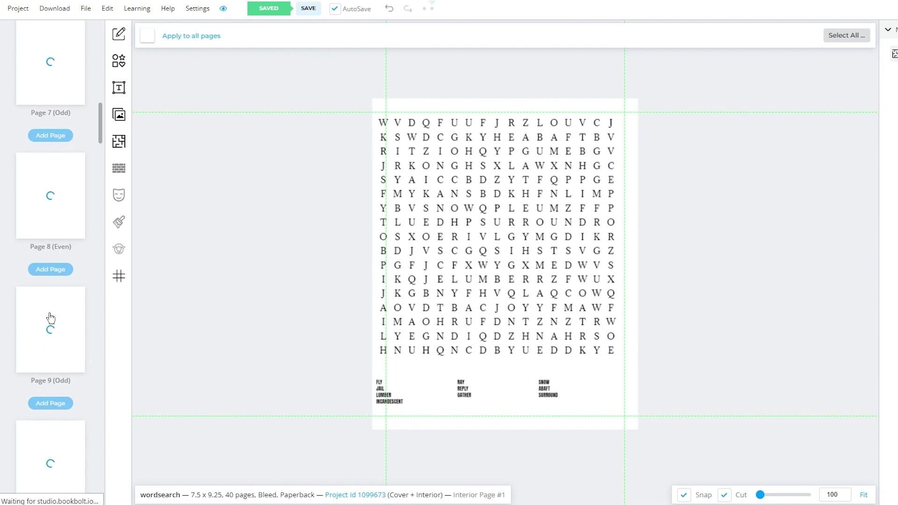
scroll(46, 282, "up", 3)
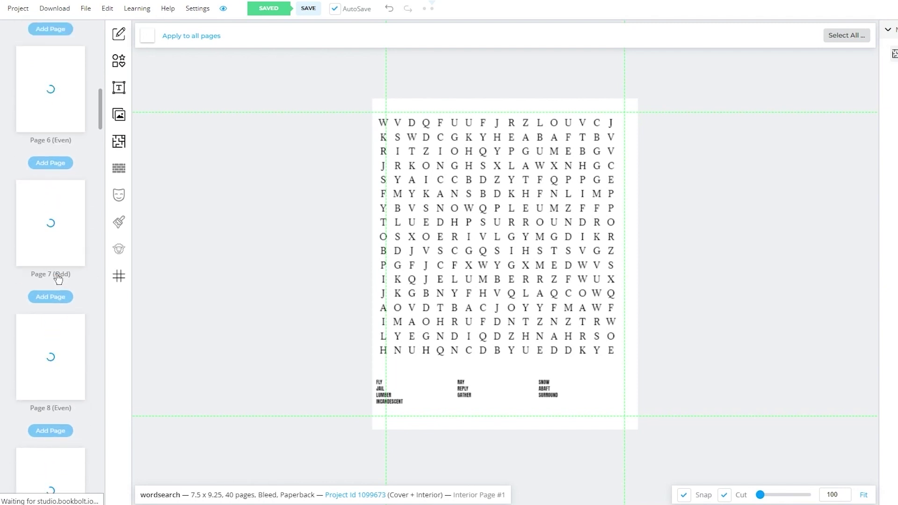
left_click(69, 248)
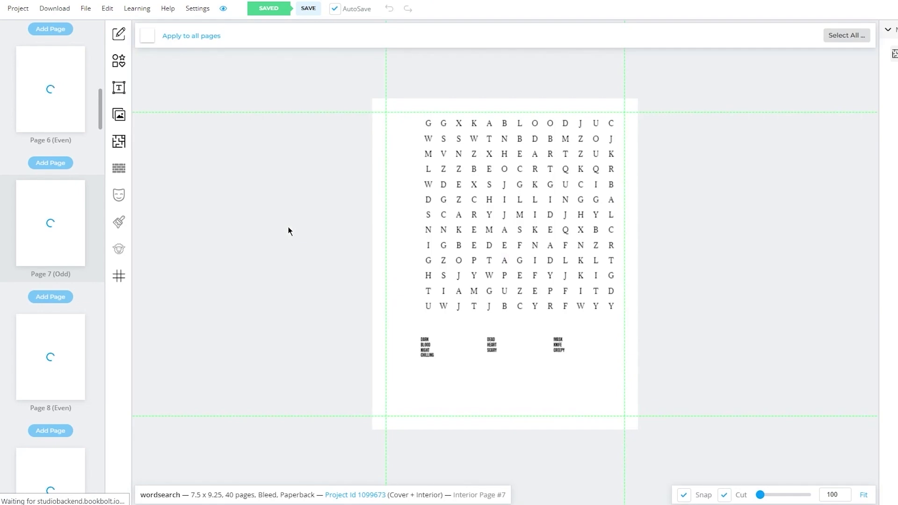
left_click_drag(489, 260, 486, 262)
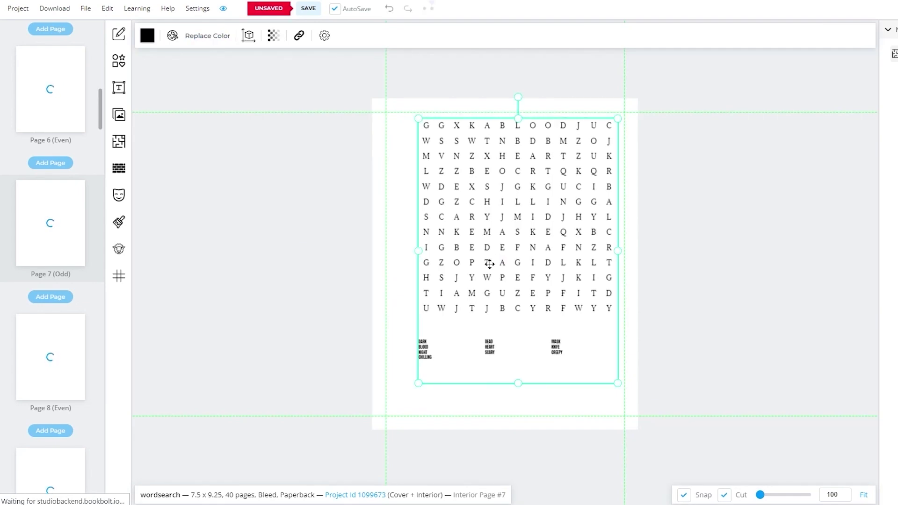
left_click_drag(418, 382, 388, 422)
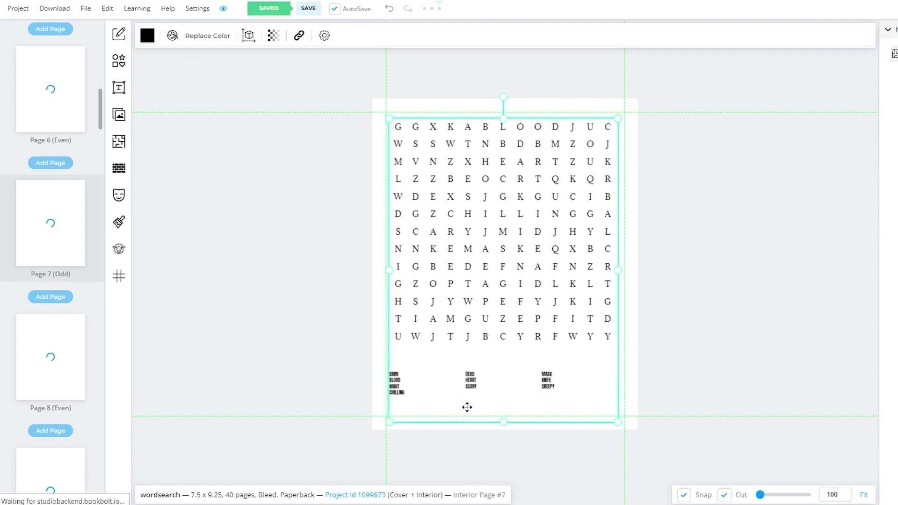
left_click(529, 458)
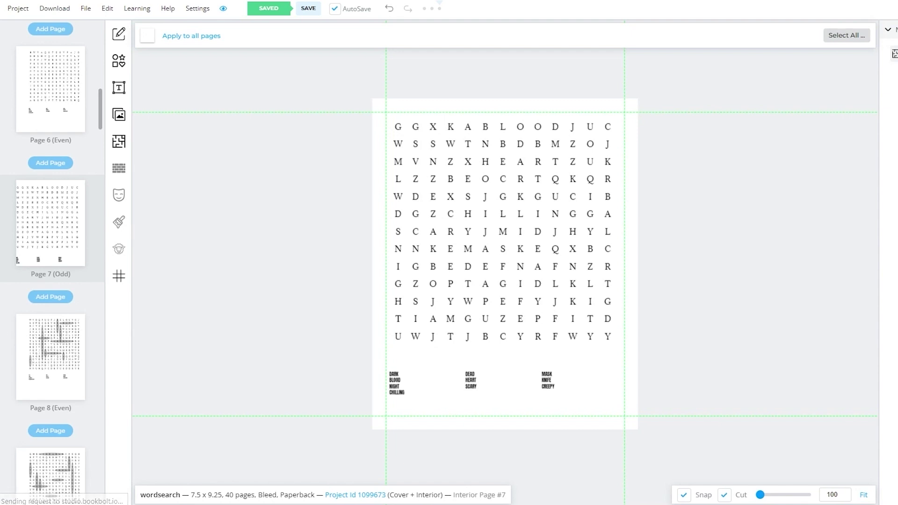
Step: Open page 8 to examine the highlighted solution of the first puzzle, and return to the start of the page list
left_click(48, 349)
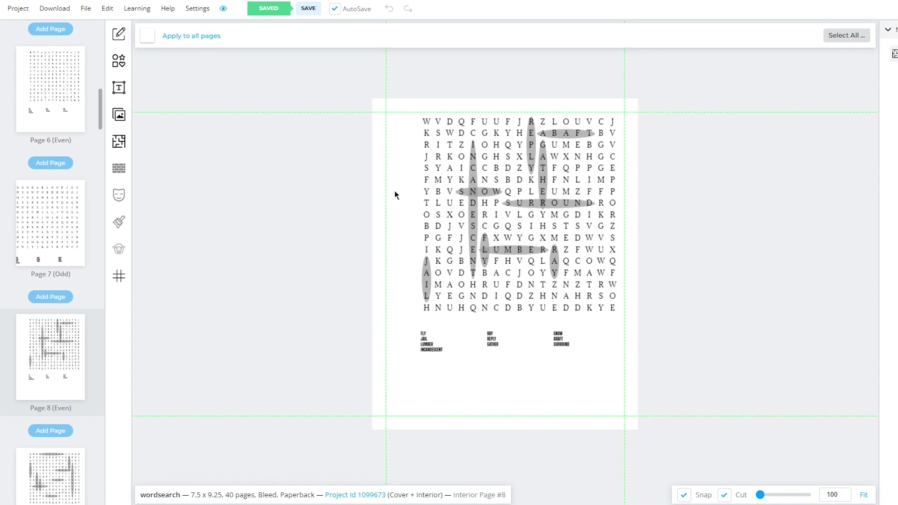
scroll(82, 108, "up", 10)
scroll(82, 109, "up", 1)
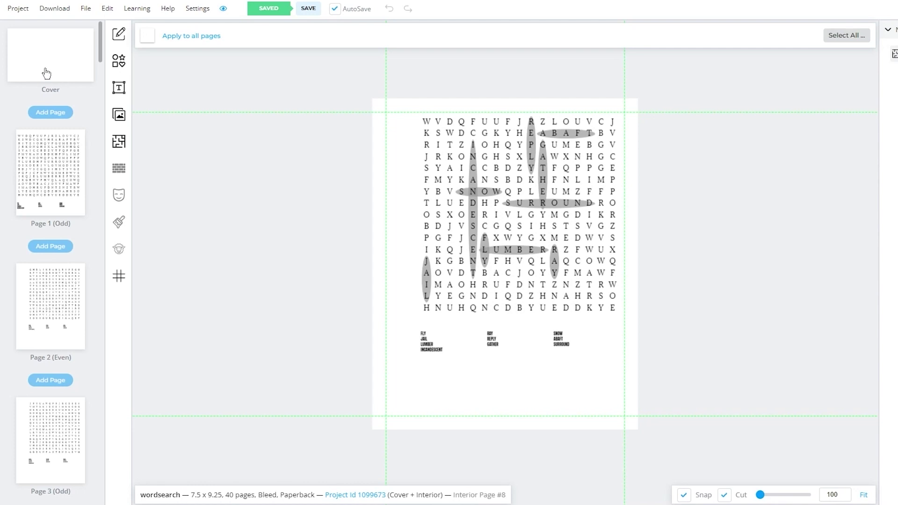
Step: Download the current project in CMYK for printed books and open the Paperback Interior PDF from the downloaded archive
left_click(62, 11)
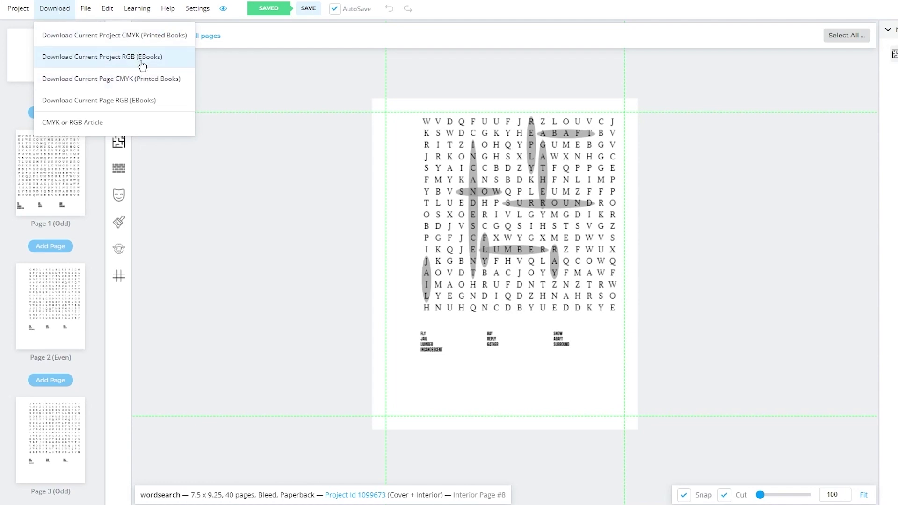
left_click(119, 42)
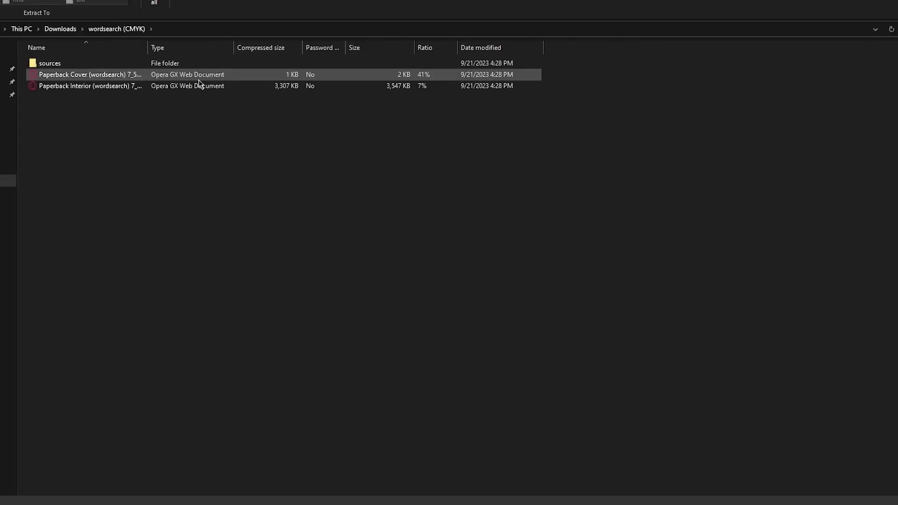
double_click(76, 86)
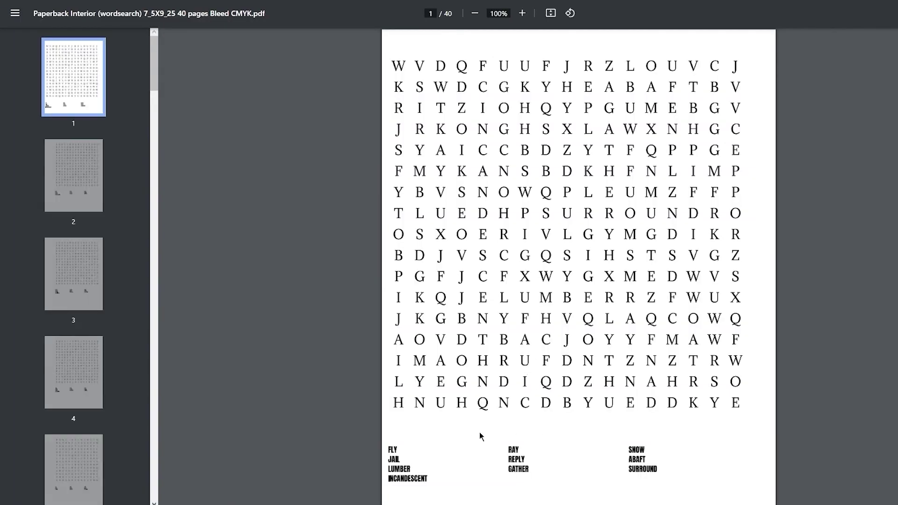
Step: Examine the puzzle and solution pages in the interior PDF from page 1 to page 11
scroll(294, 293, "down", 20)
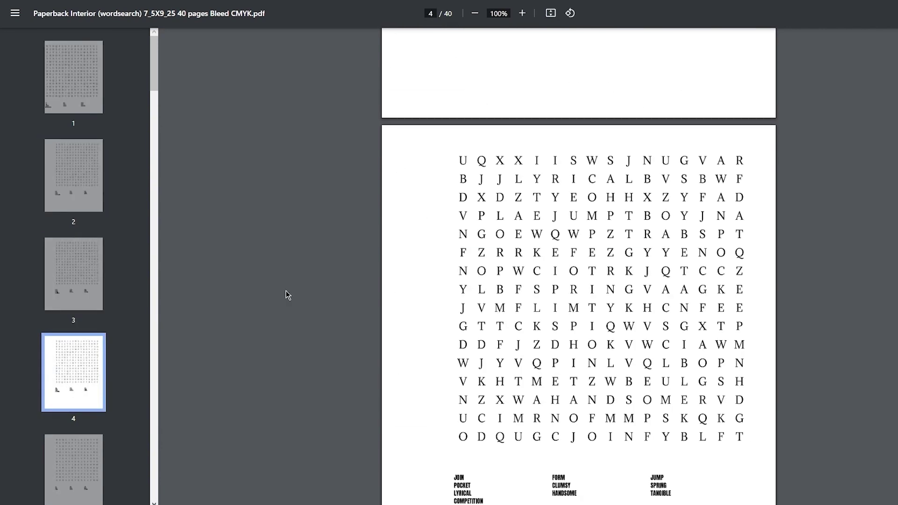
scroll(507, 298, "down", 20)
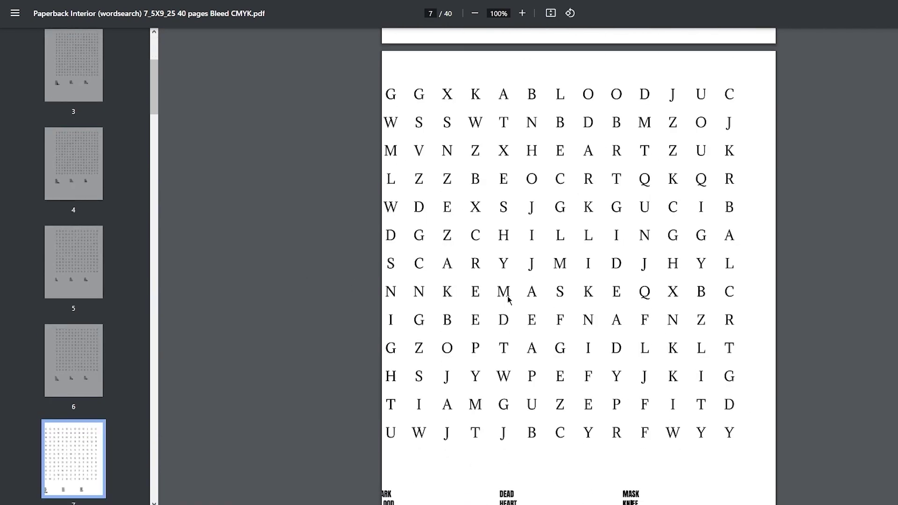
scroll(613, 303, "down", 15)
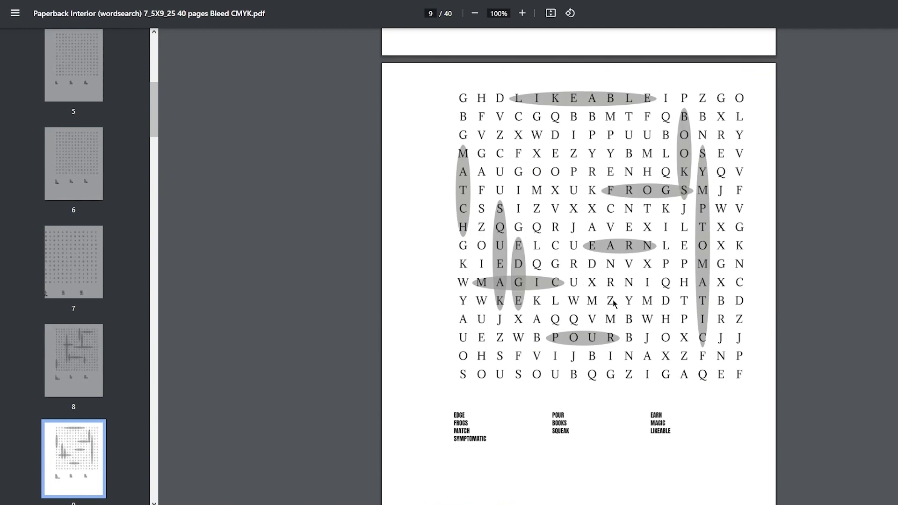
scroll(614, 303, "down", 16)
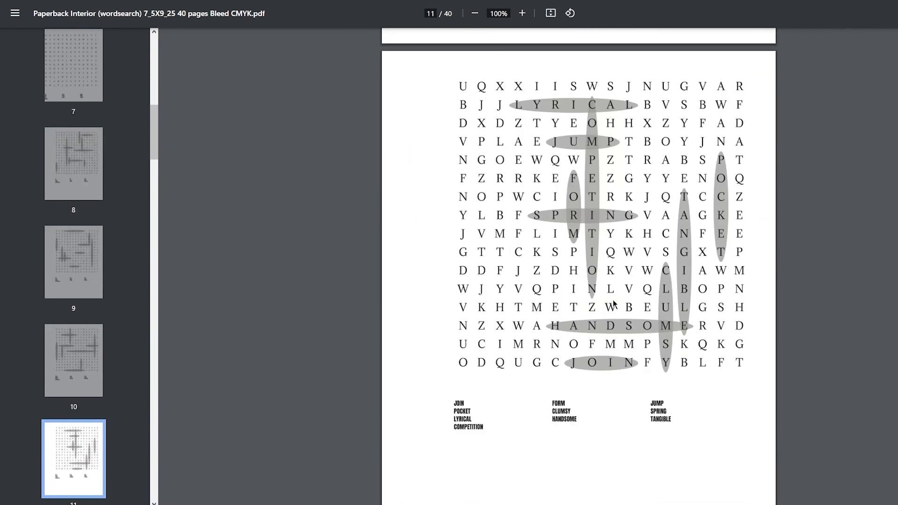